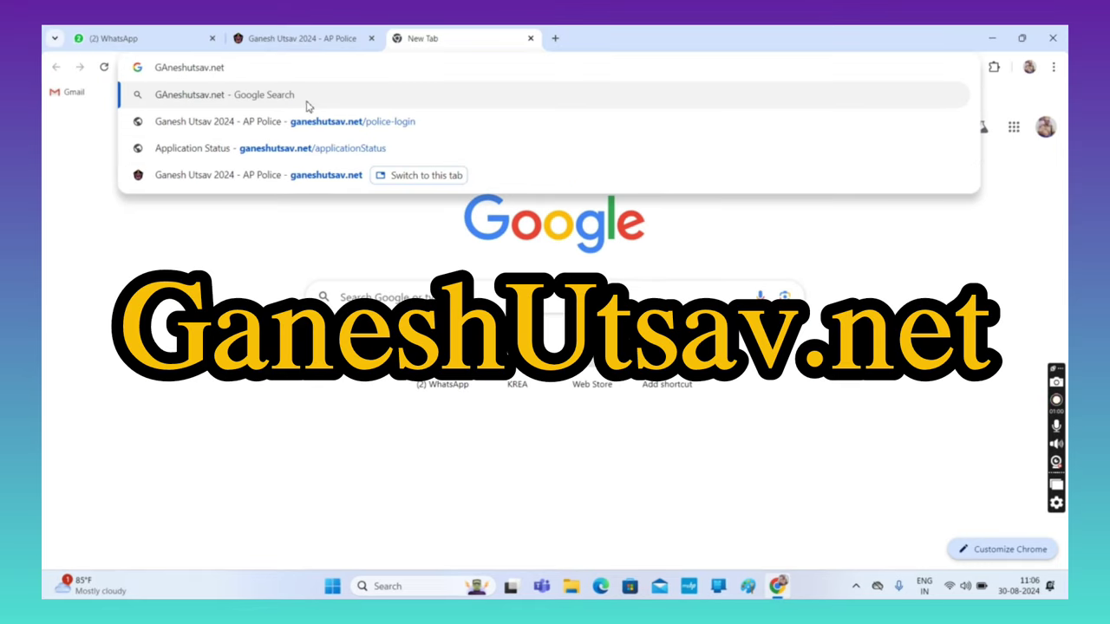
Step: Search for GAneshutsav.net, dismiss the location prompt and open the Ganesh Utsav 2024 - AP Police result
{"action": "left_click", "coordinate": [295, 95]}
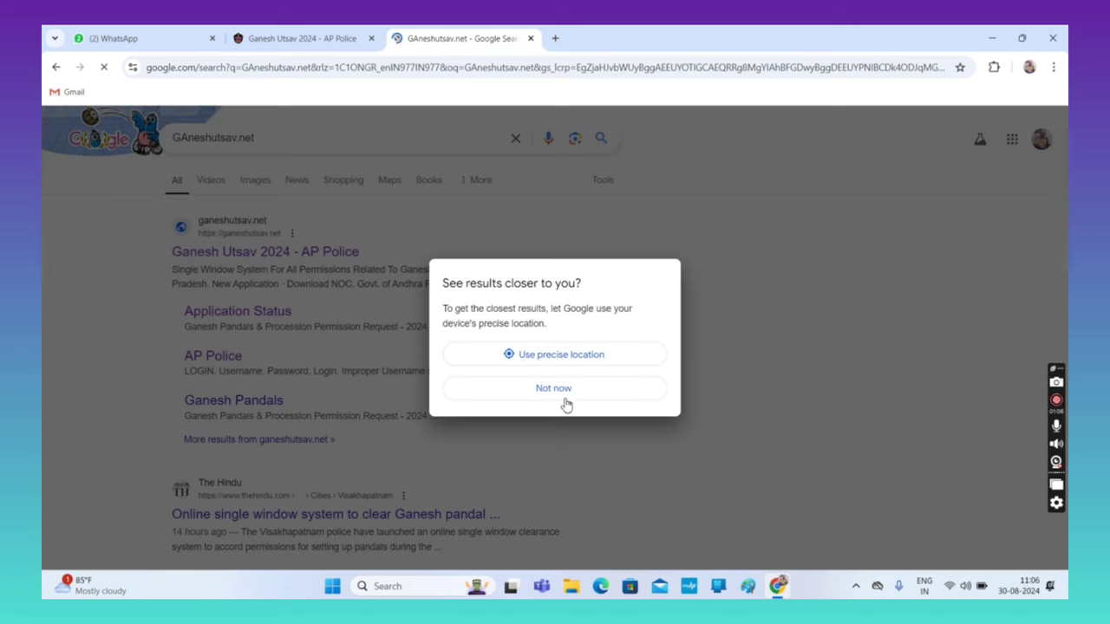
{"action": "left_click", "coordinate": [560, 392]}
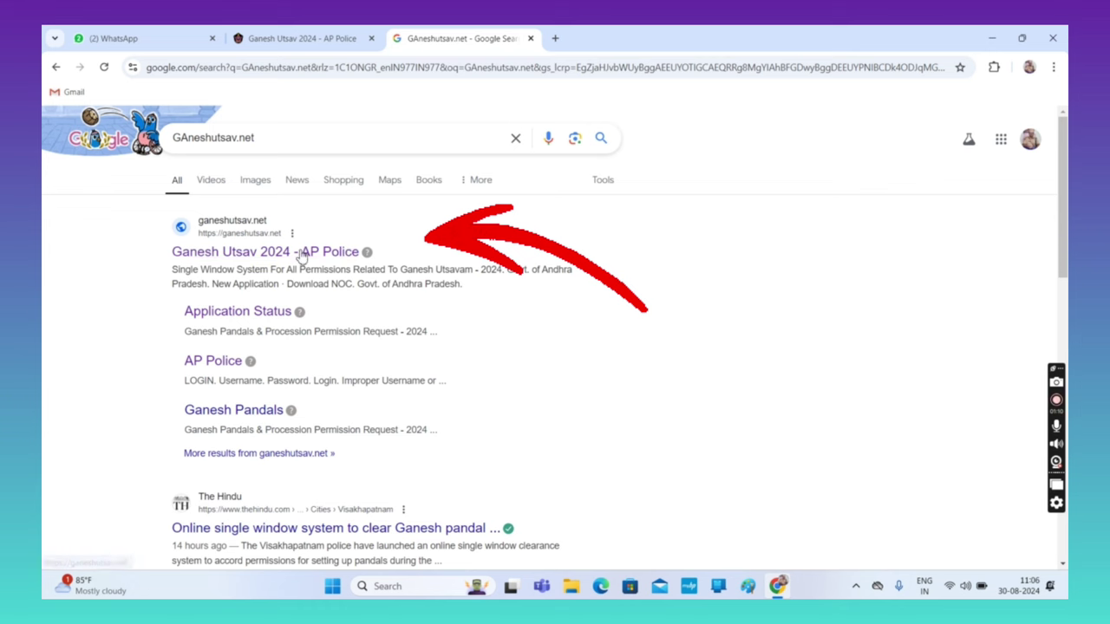
{"action": "left_click", "coordinate": [306, 38]}
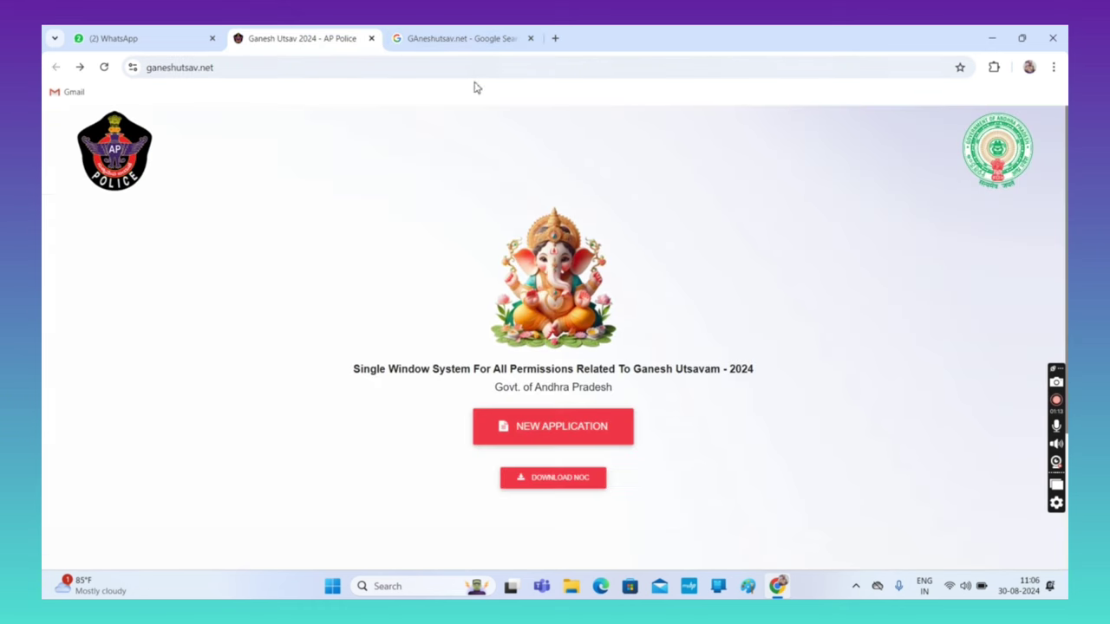
Step: Close the leftover Google Search tab and start a new pandal permission application
{"action": "middle_click", "coordinate": [502, 42]}
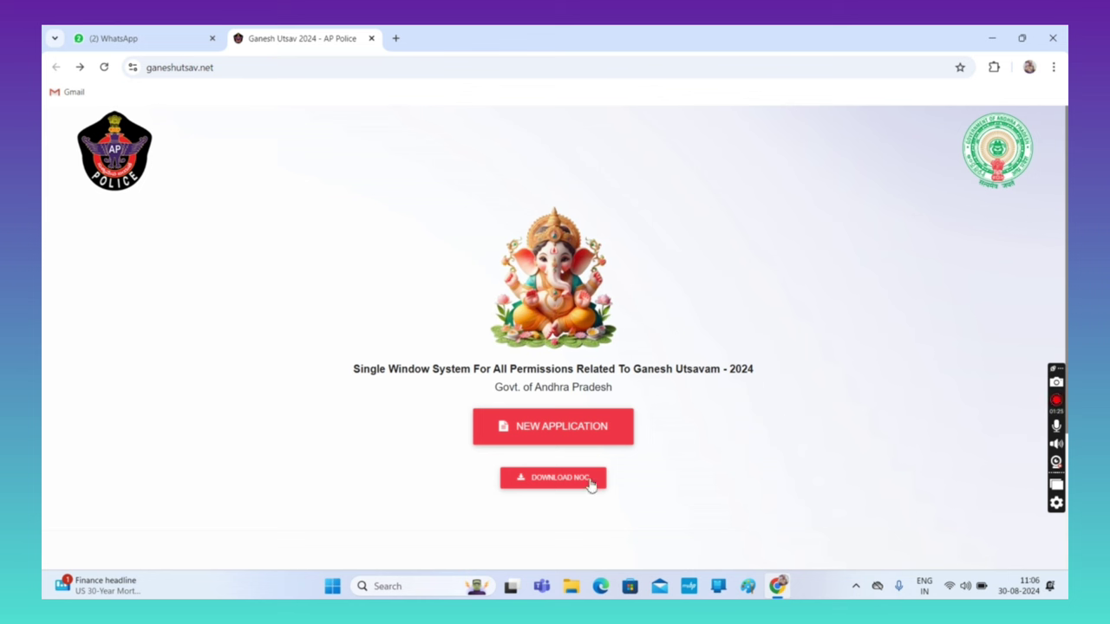
{"action": "left_click", "coordinate": [560, 434]}
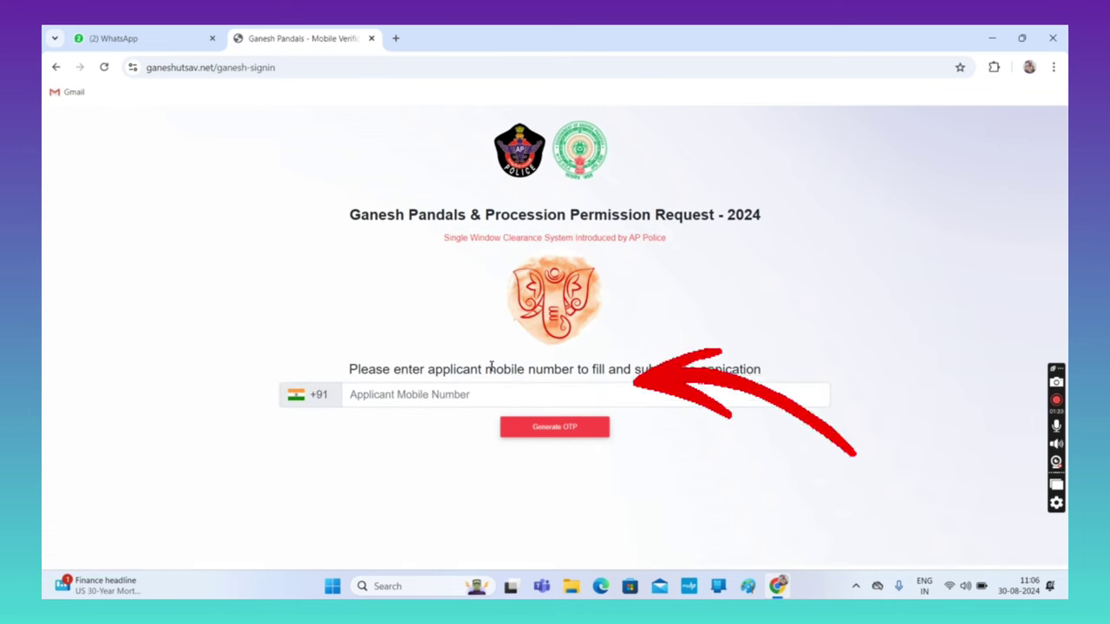
Step: Enter the applicant's mobile number and verify it with the one-time code to reach the Application Form
{"action": "left_click", "coordinate": [416, 396]}
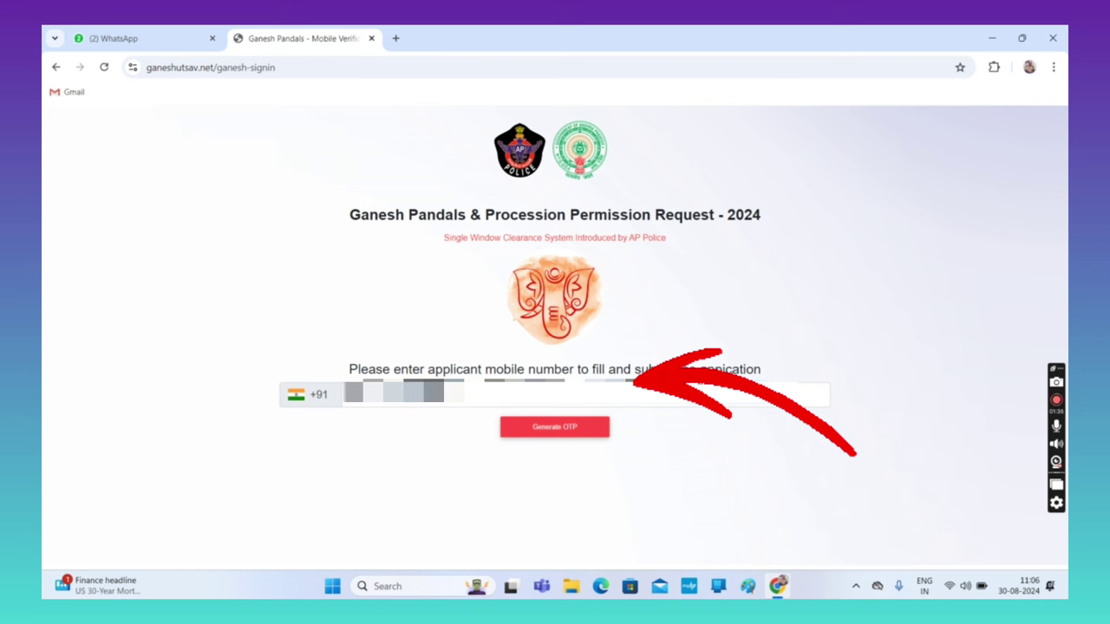
{"action": "left_click", "coordinate": [571, 438]}
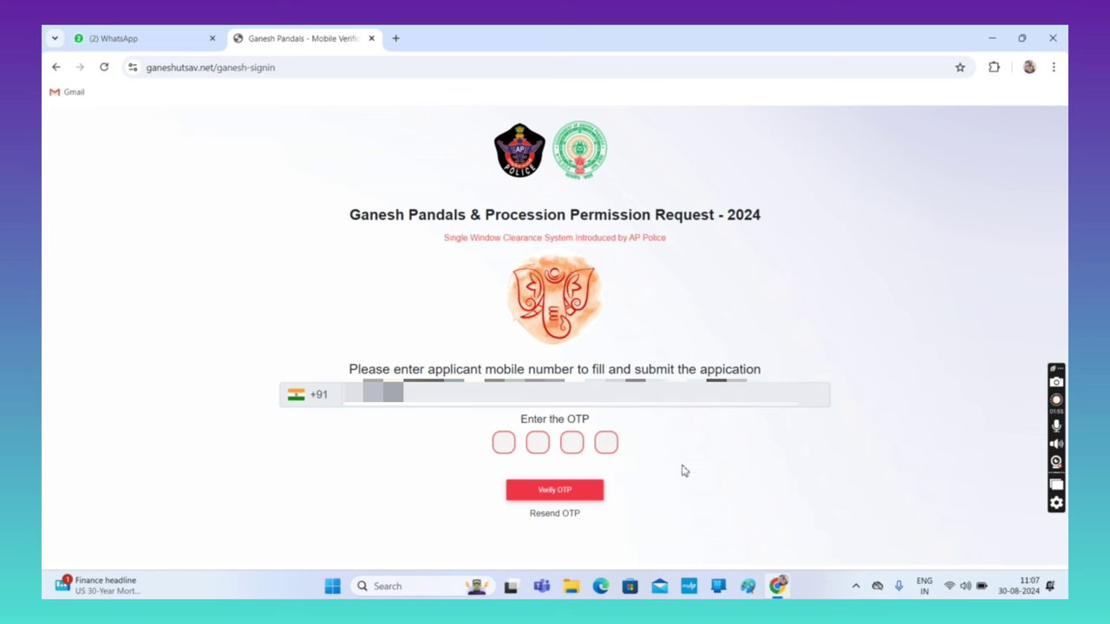
{"action": "left_click", "coordinate": [574, 492]}
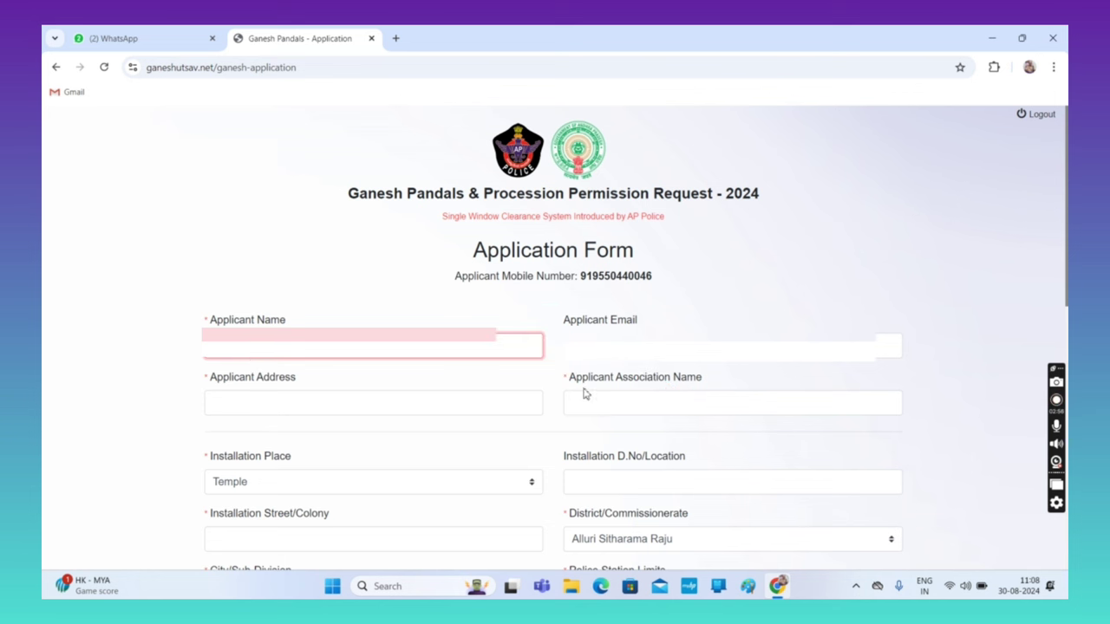
Step: Enter address 'Sai Durga Nagar, Palakonda' and association name 'Saidurga Nagar Association'
{"action": "left_click", "coordinate": [255, 405]}
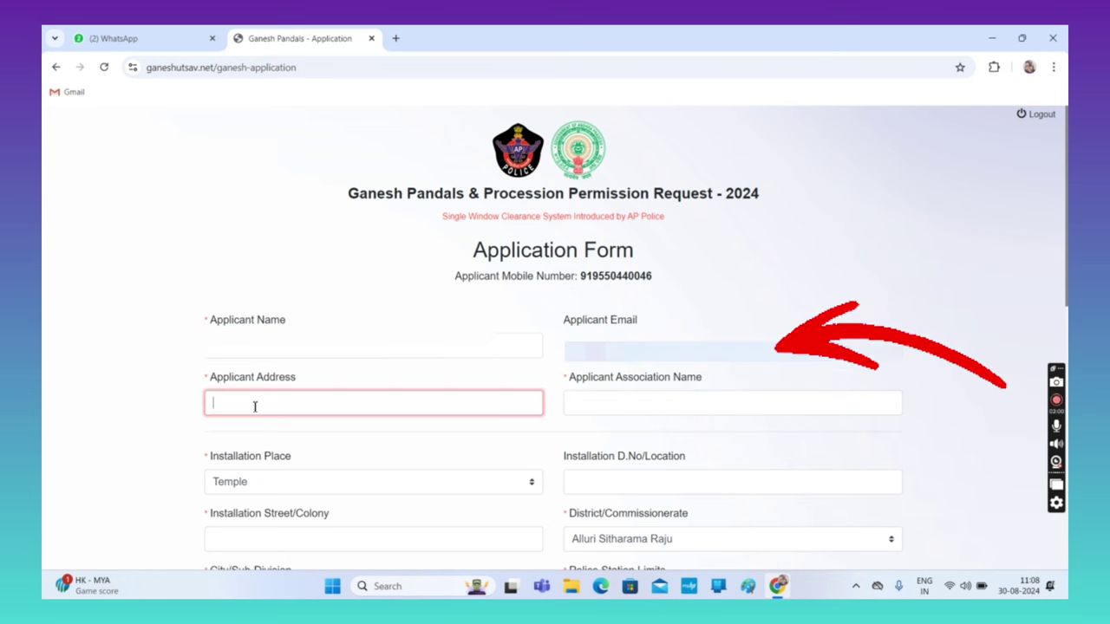
{"action": "type", "text": "Sai"}
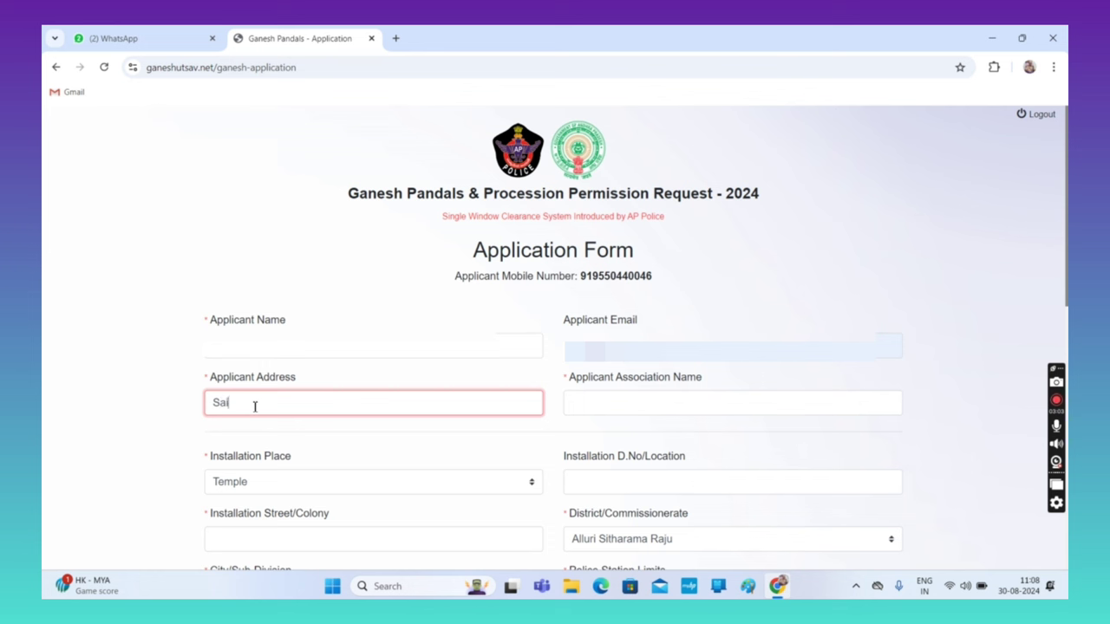
{"action": "type", "text": " Durga Nagar"}
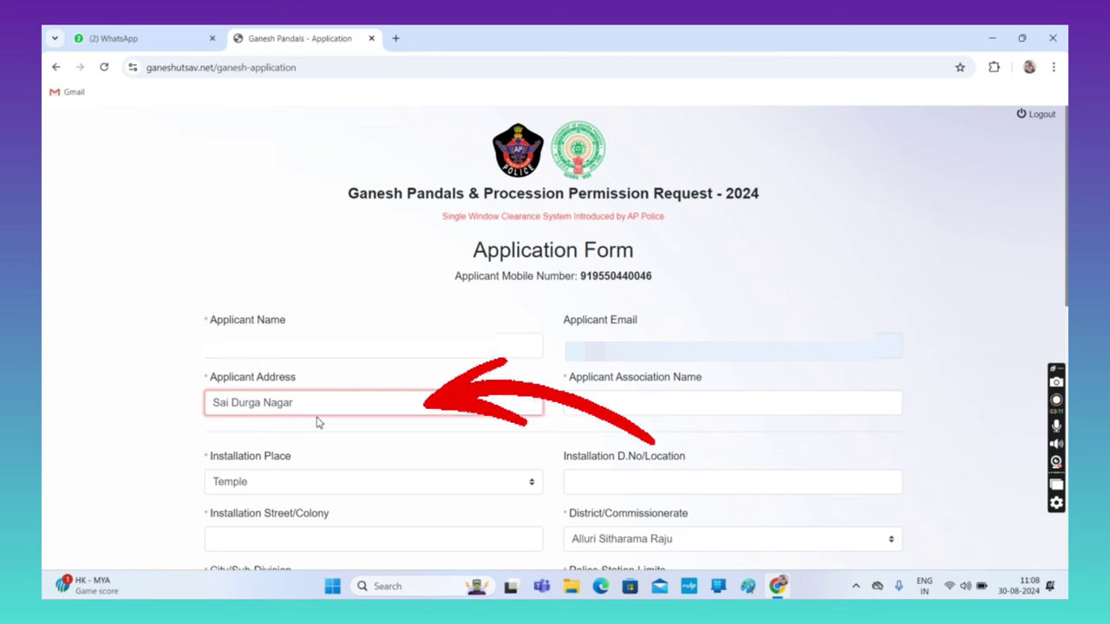
{"action": "type", "text": ", Palakonda"}
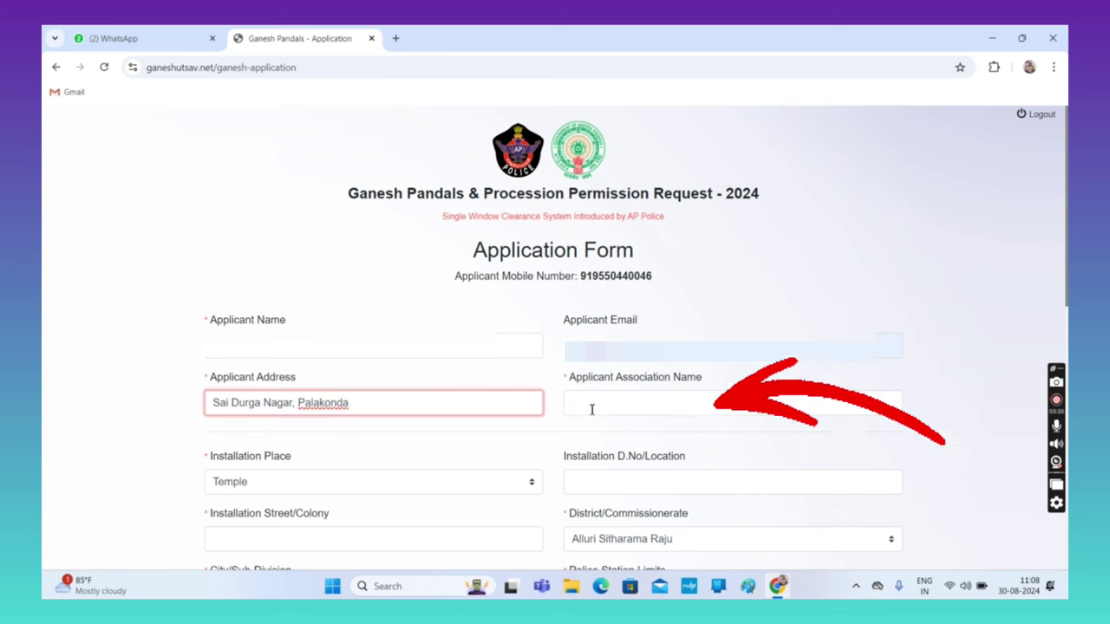
{"action": "left_click", "coordinate": [590, 409]}
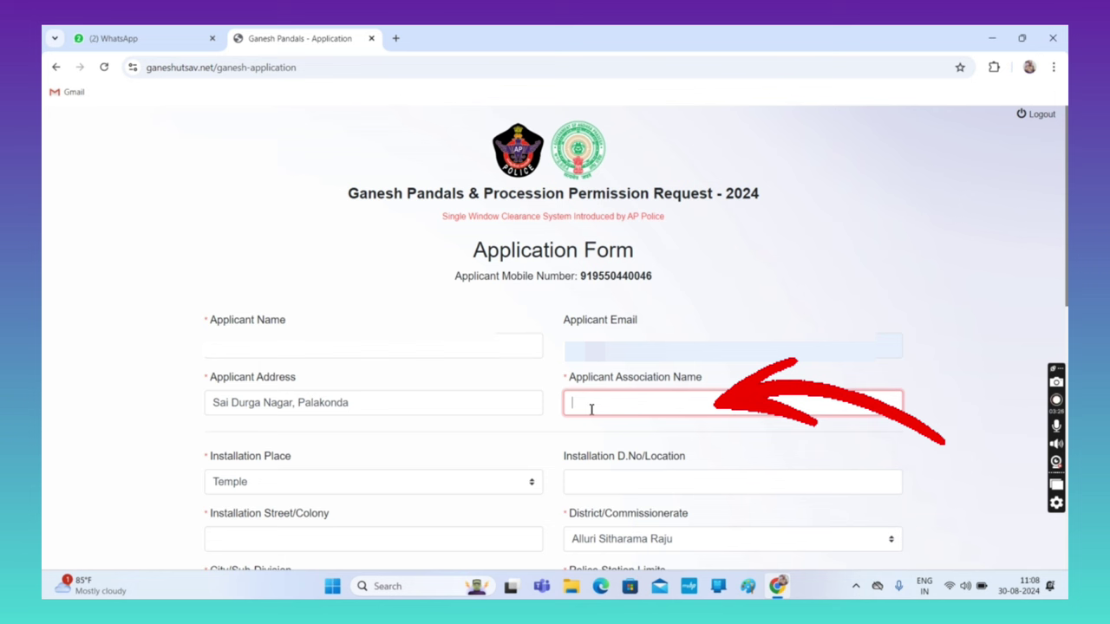
{"action": "type", "text": "S"}
{"action": "type", "text": "aidurga"}
{"action": "type", "text": " Nagar"}
{"action": "type", "text": " Y"}
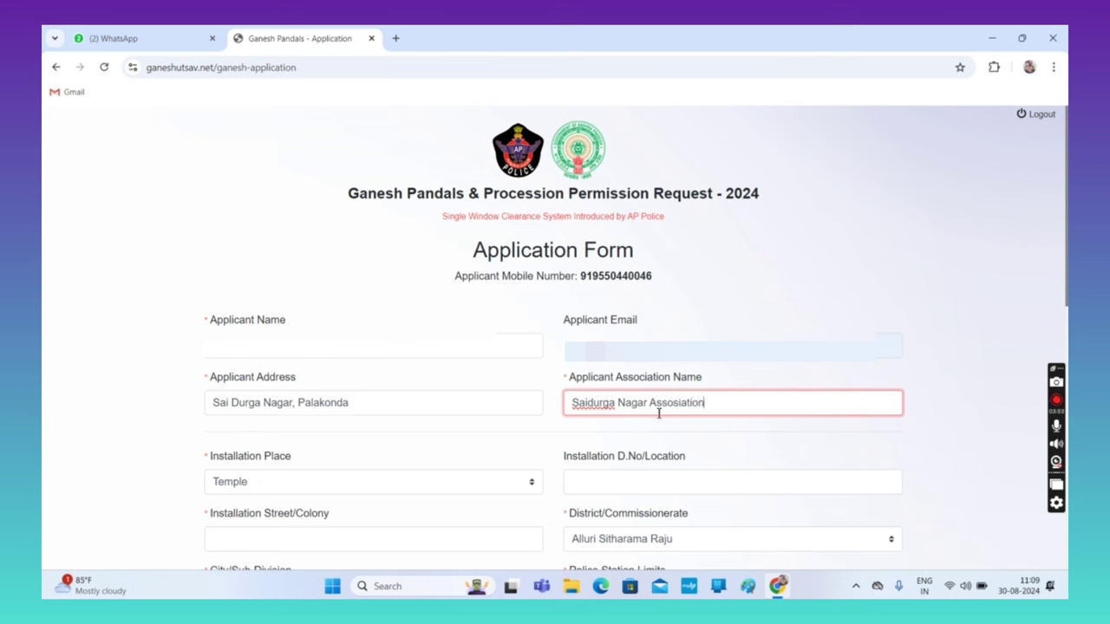
{"action": "left_click", "coordinate": [901, 468]}
{"action": "left_click", "coordinate": [688, 401]}
{"action": "right_click", "coordinate": [686, 404]}
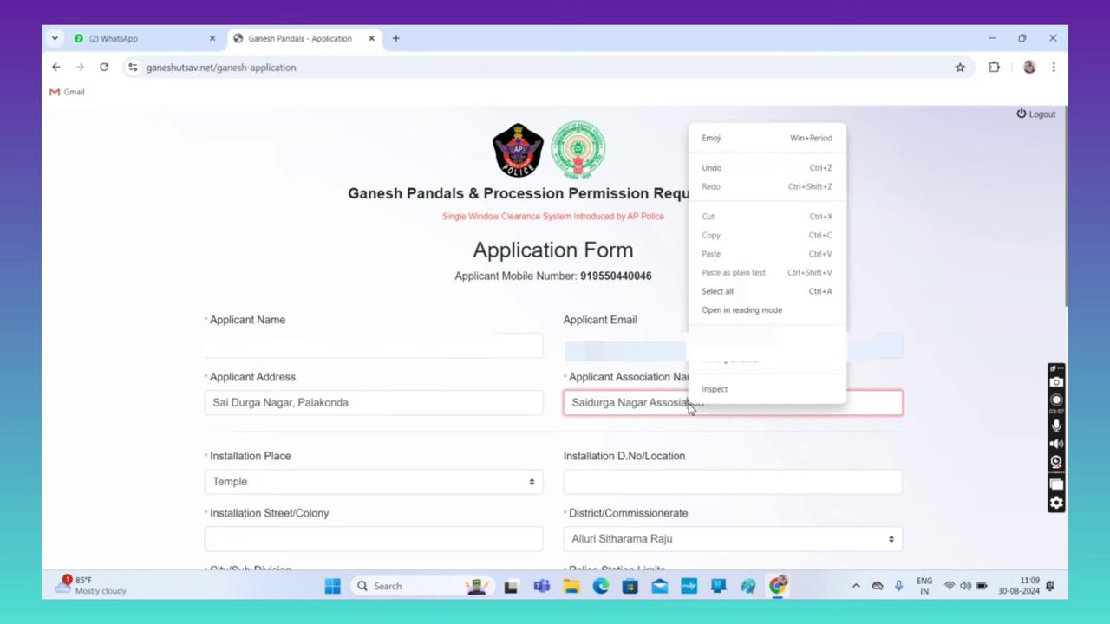
{"action": "key", "text": "Escape"}
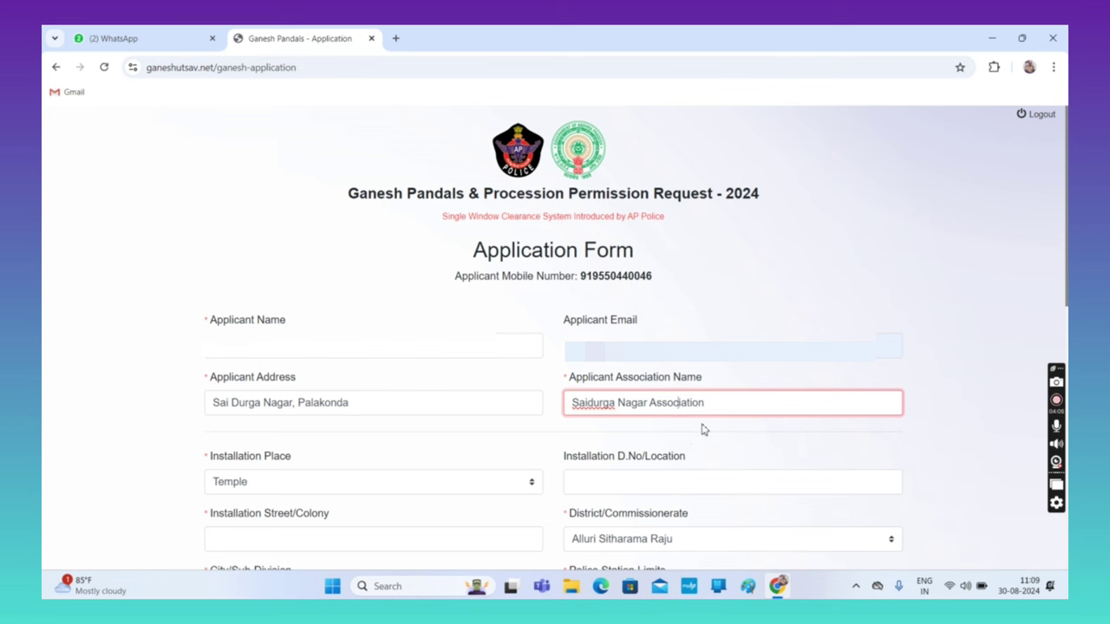
{"action": "left_click", "coordinate": [692, 450]}
Step: Choose Other as the installation place type
{"action": "scroll", "coordinate": [426, 436], "scroll_direction": "down", "scroll_amount": 1}
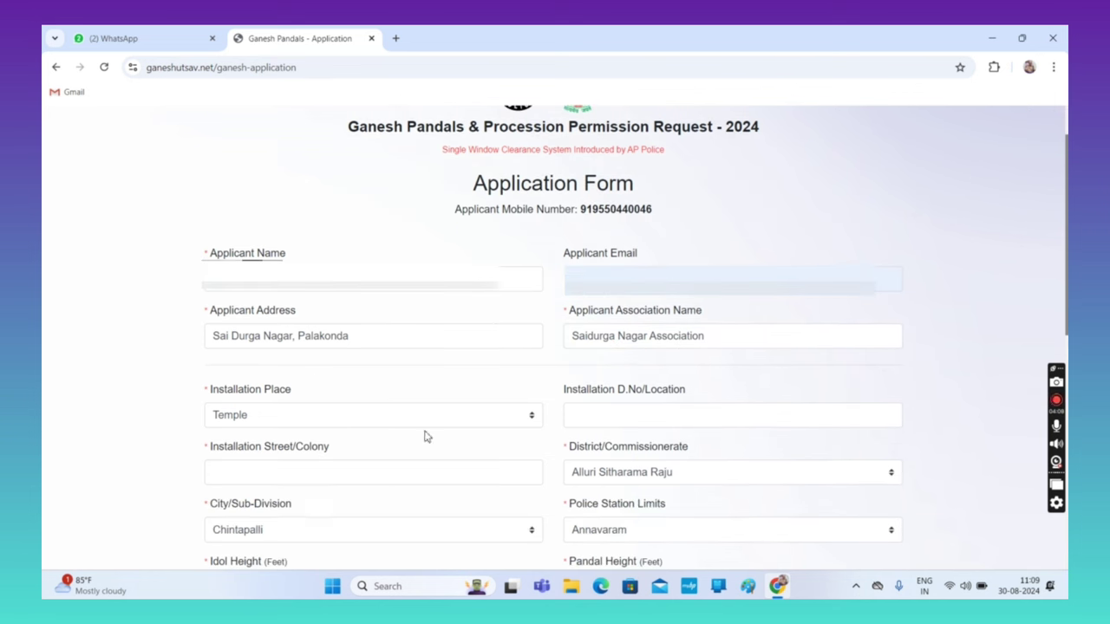
{"action": "left_click", "coordinate": [253, 421]}
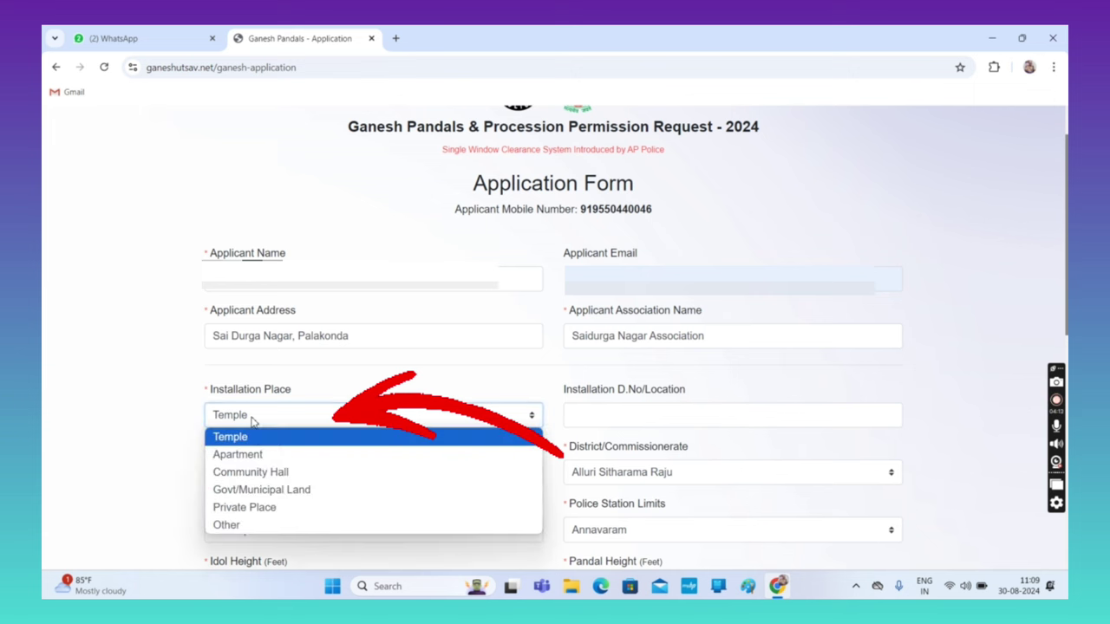
{"action": "left_click", "coordinate": [263, 510]}
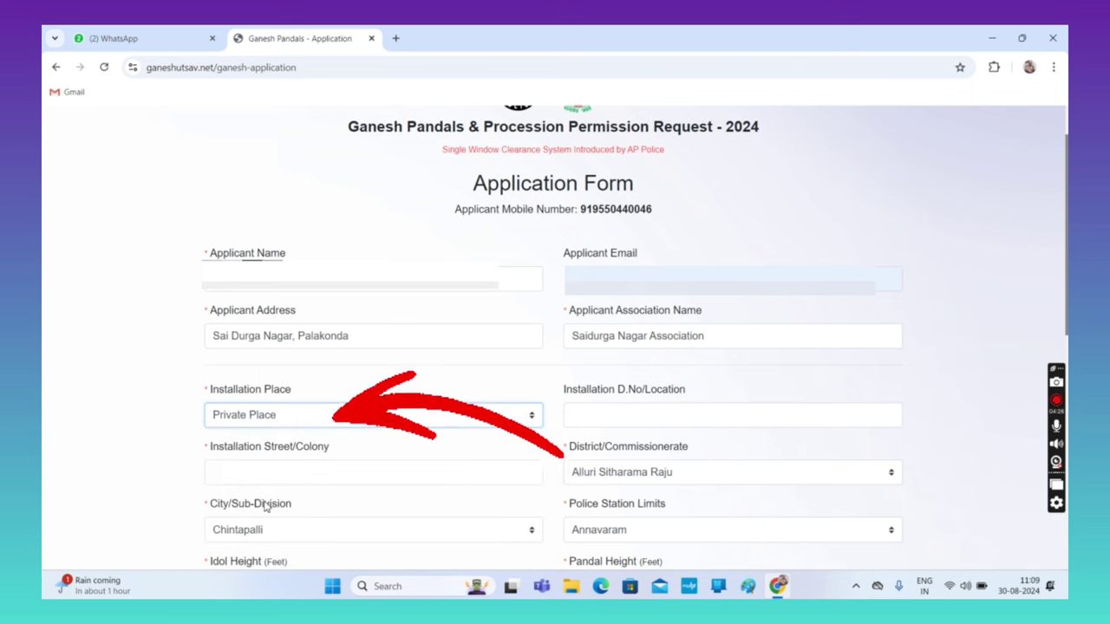
{"action": "left_click", "coordinate": [317, 423]}
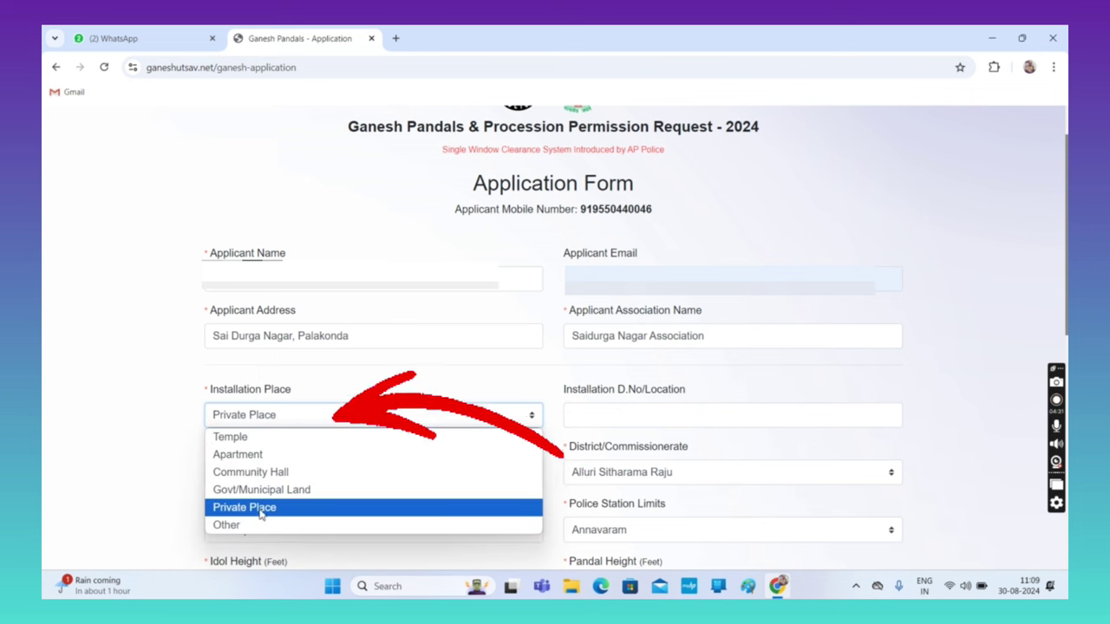
{"action": "left_click", "coordinate": [261, 511]}
{"action": "left_click", "coordinate": [276, 422]}
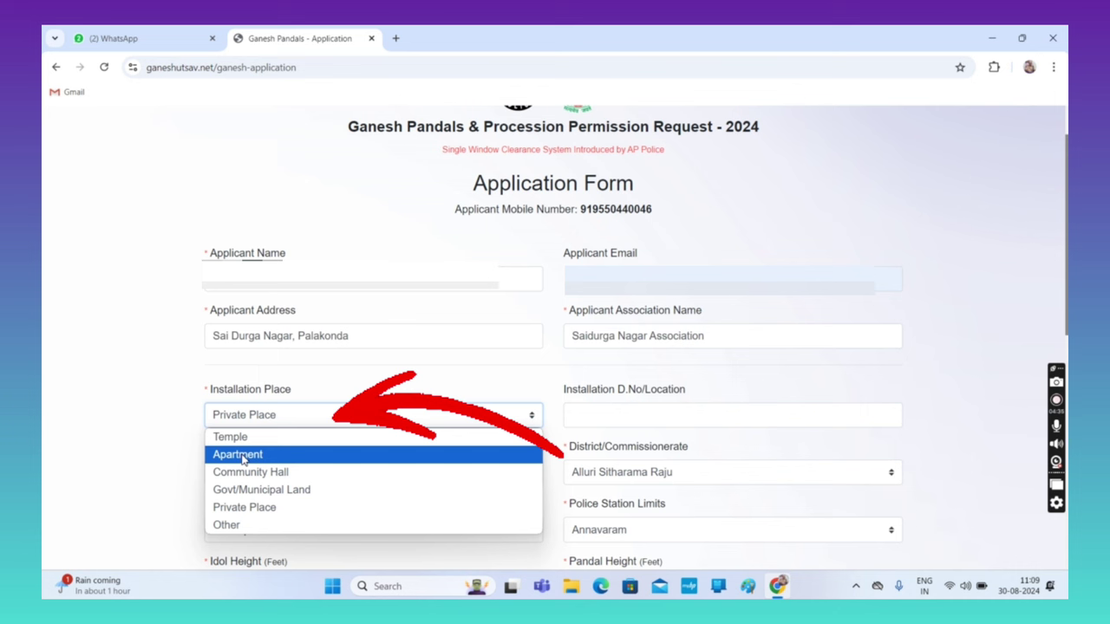
{"action": "left_click", "coordinate": [242, 524]}
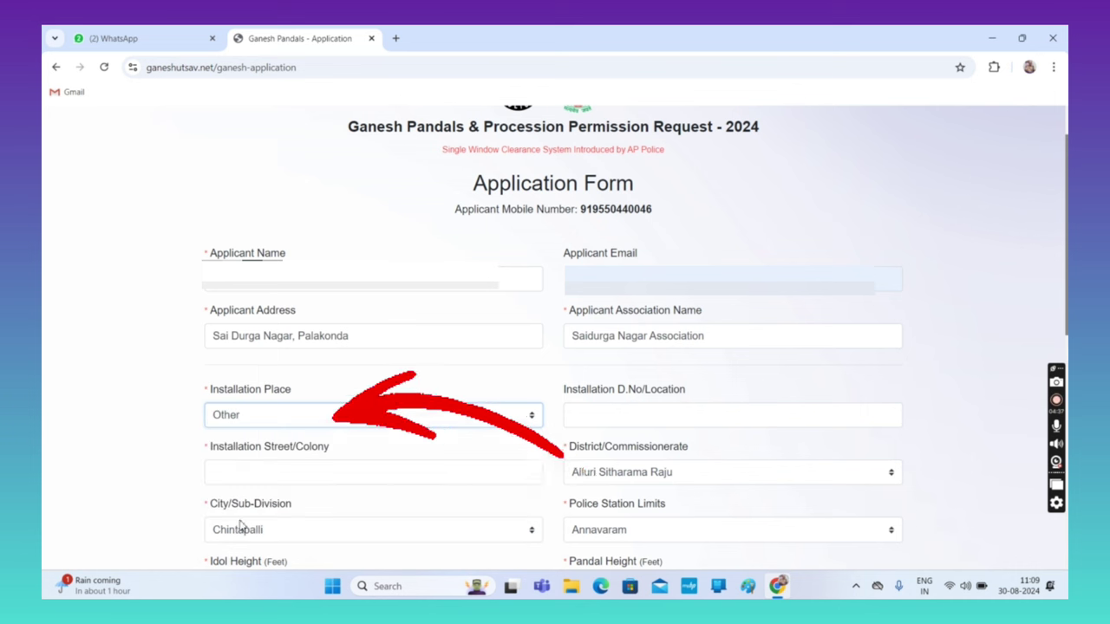
{"action": "left_click", "coordinate": [583, 420]}
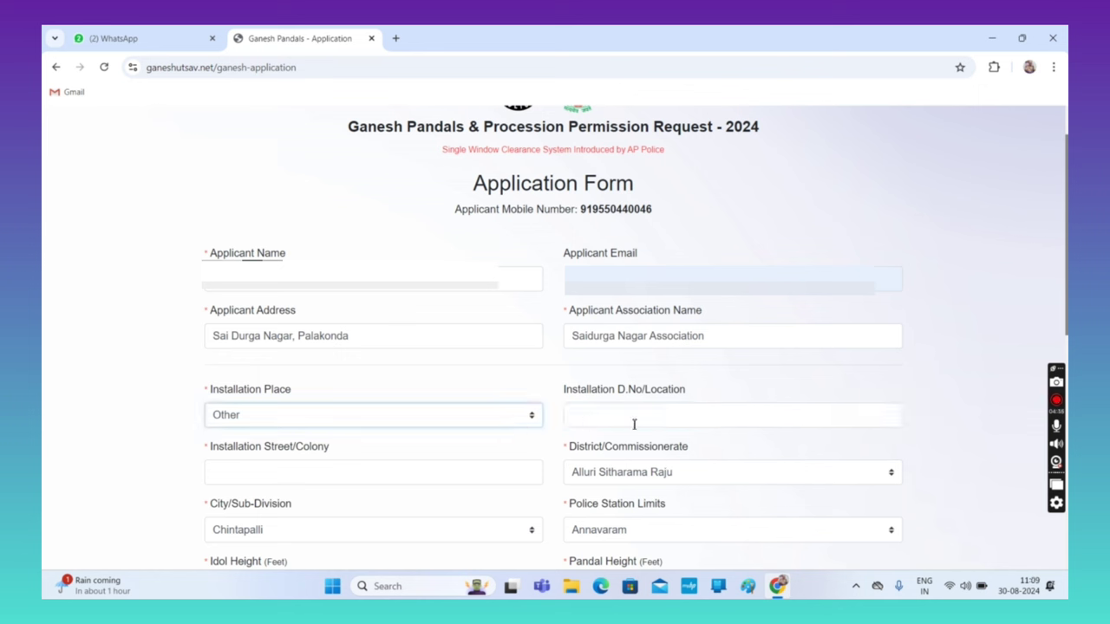
{"action": "left_click", "coordinate": [583, 420]}
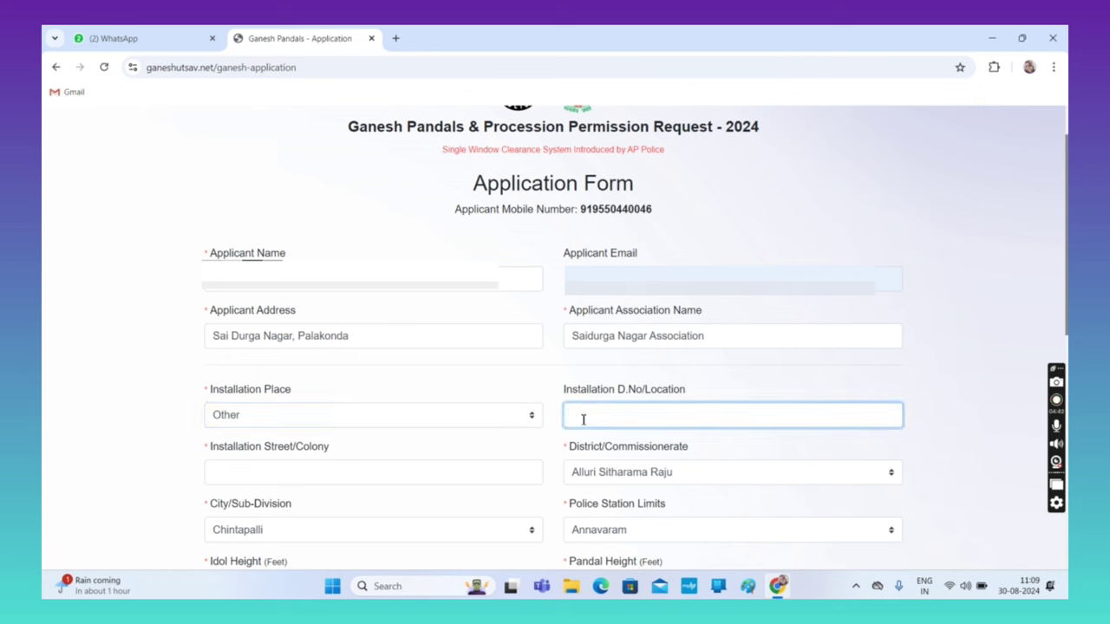
{"action": "type", "text": "1-"}
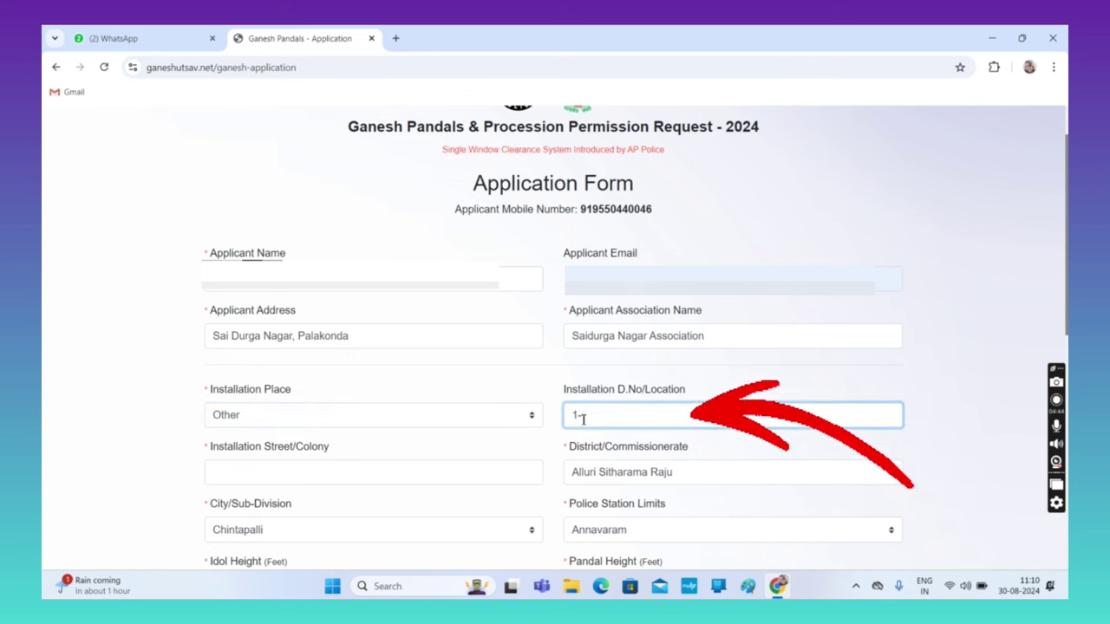
{"action": "type", "text": "259"}
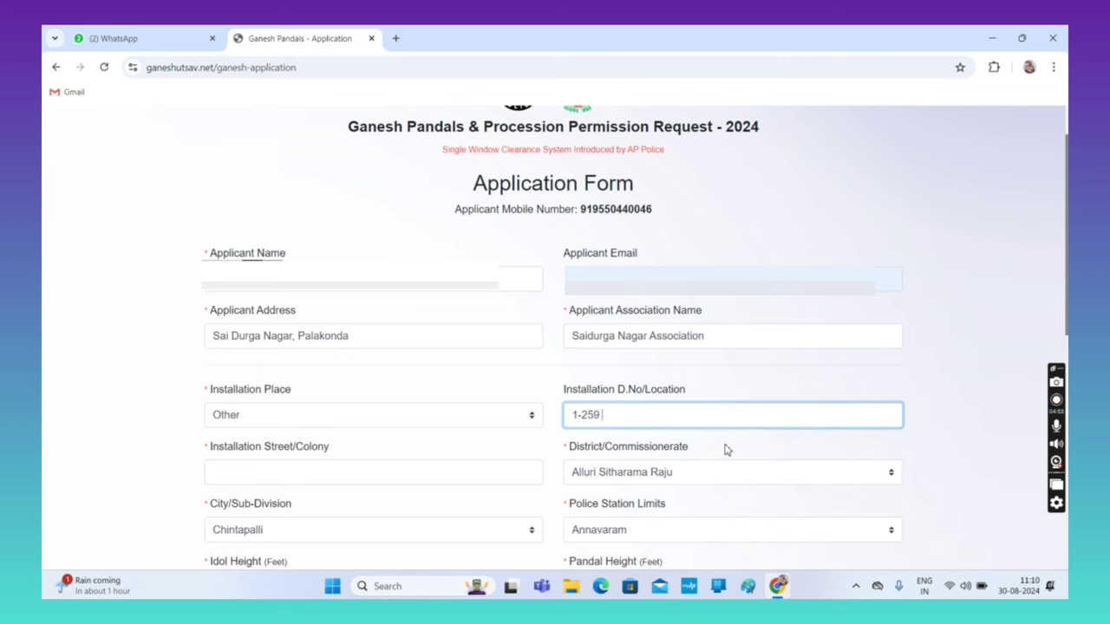
{"action": "left_click", "coordinate": [245, 475]}
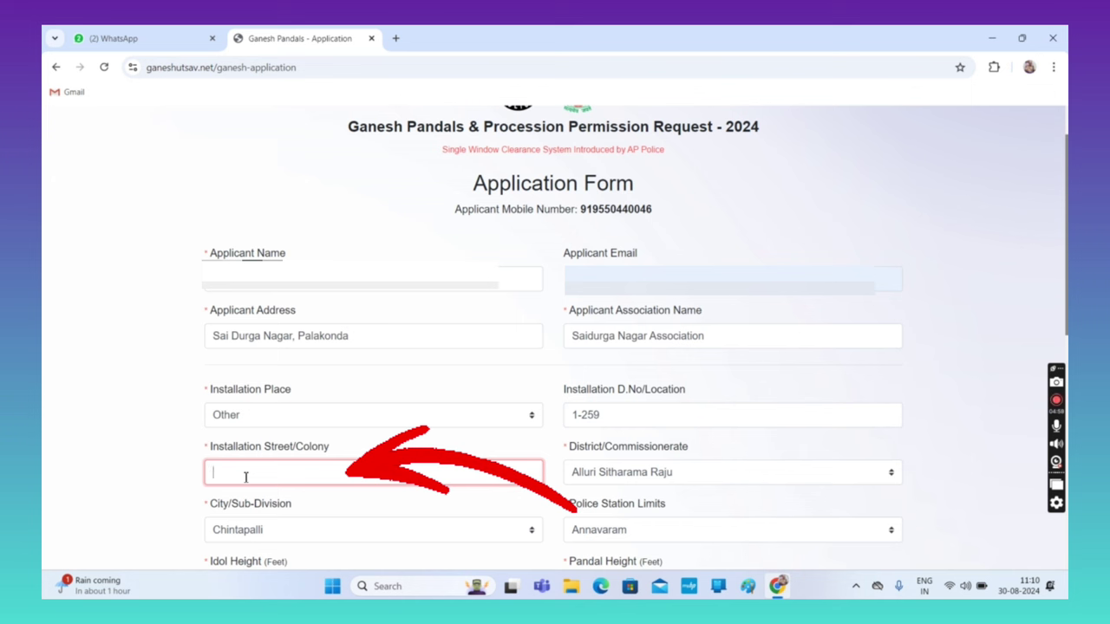
{"action": "type", "text": "Saidurganagar"}
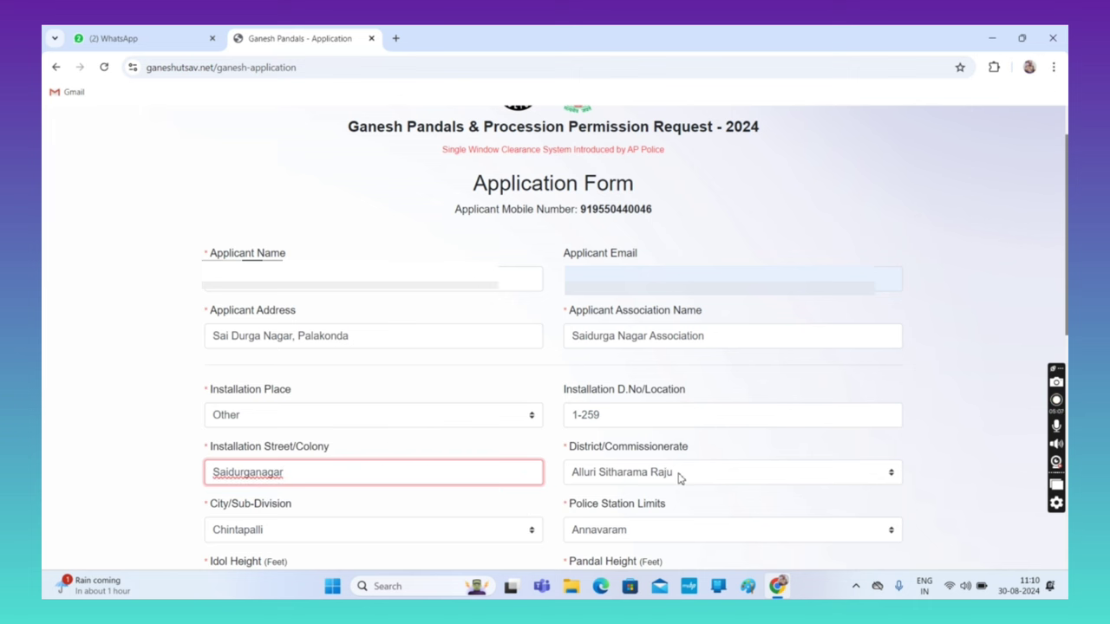
{"action": "left_click", "coordinate": [716, 475]}
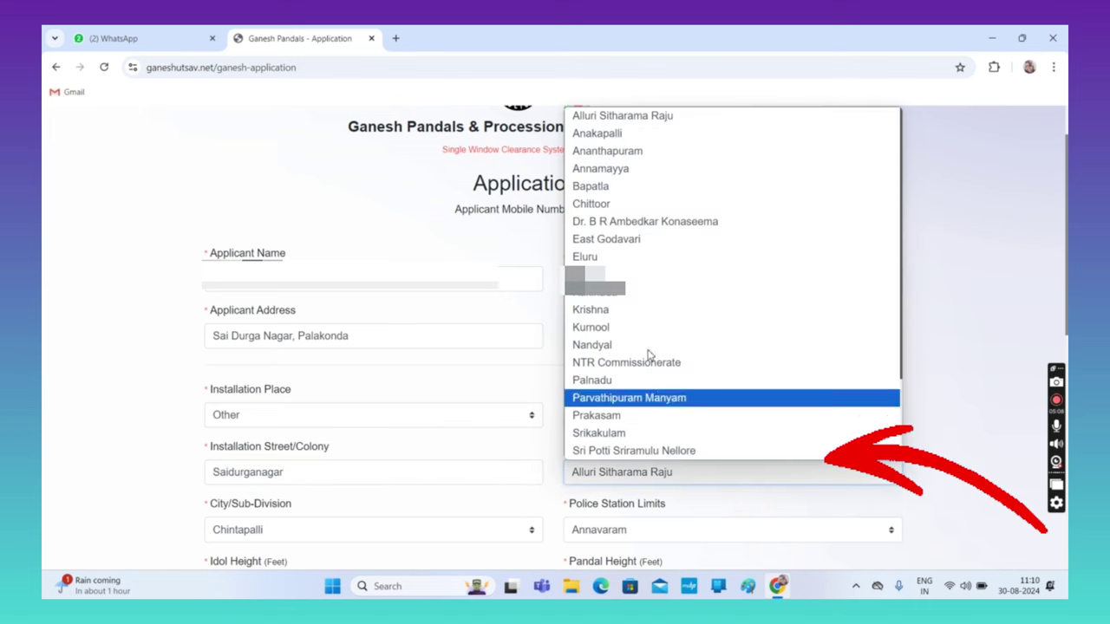
Step: Pick Parvathipuram Manyam district, keep Palakonda sub-division, and select Palakonda police station limits
{"action": "scroll", "coordinate": [637, 261], "scroll_direction": "down", "scroll_amount": 2}
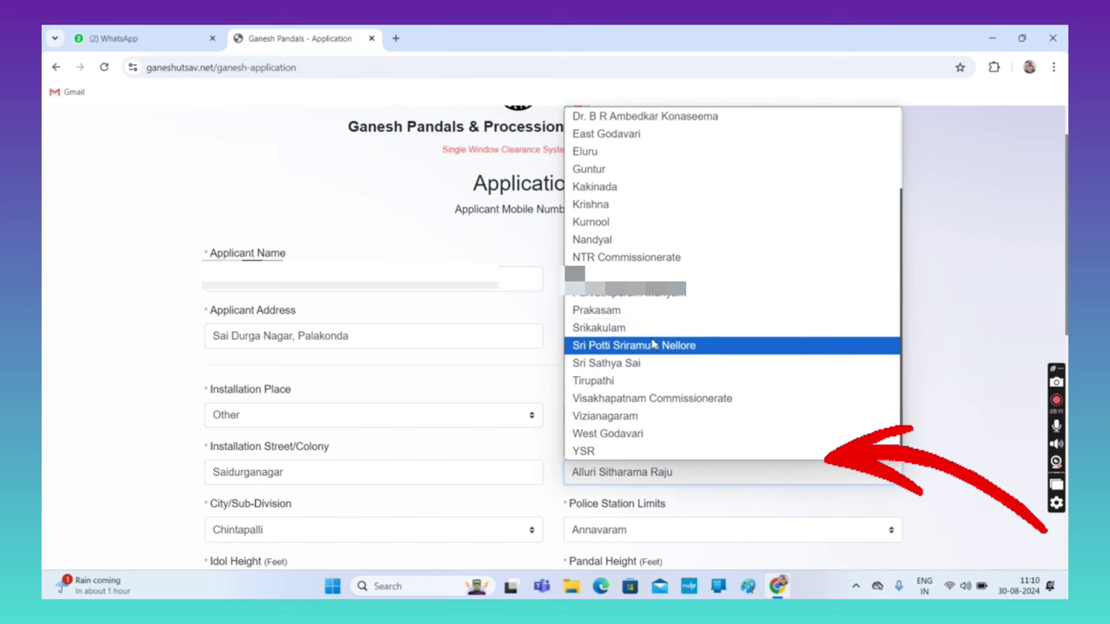
{"action": "left_click", "coordinate": [628, 293]}
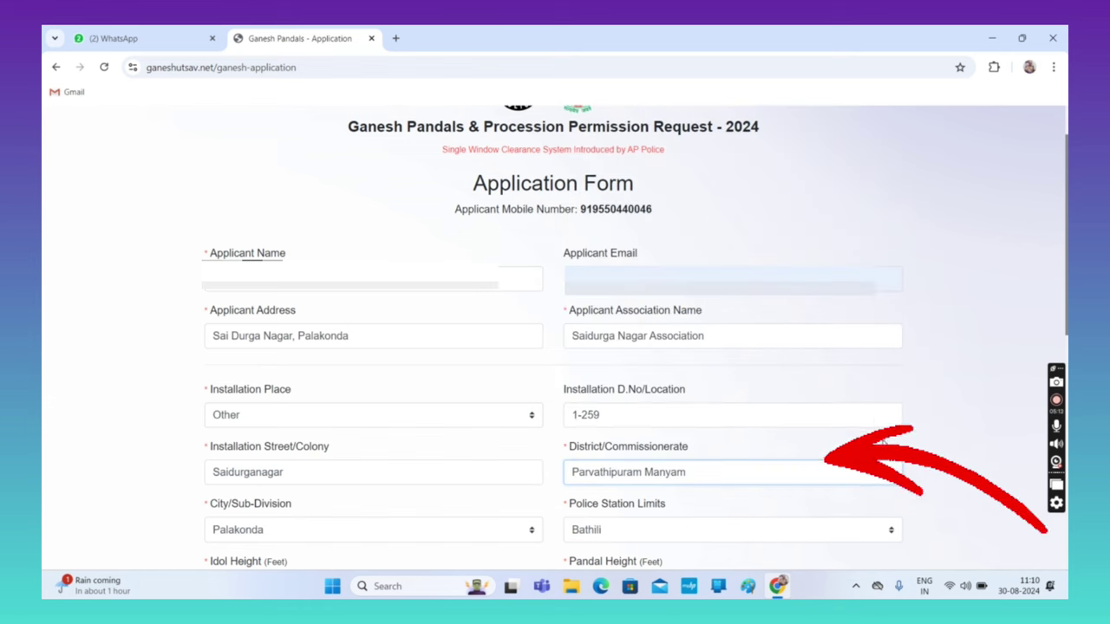
{"action": "scroll", "coordinate": [927, 425], "scroll_direction": "down", "scroll_amount": 2}
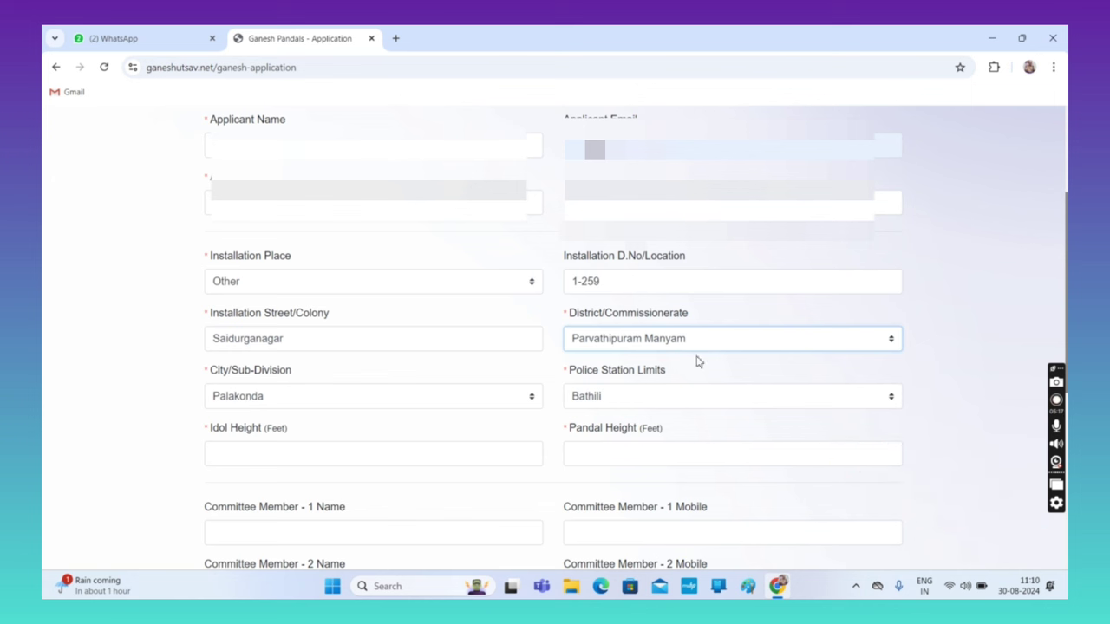
{"action": "scroll", "coordinate": [649, 364], "scroll_direction": "up", "scroll_amount": 2}
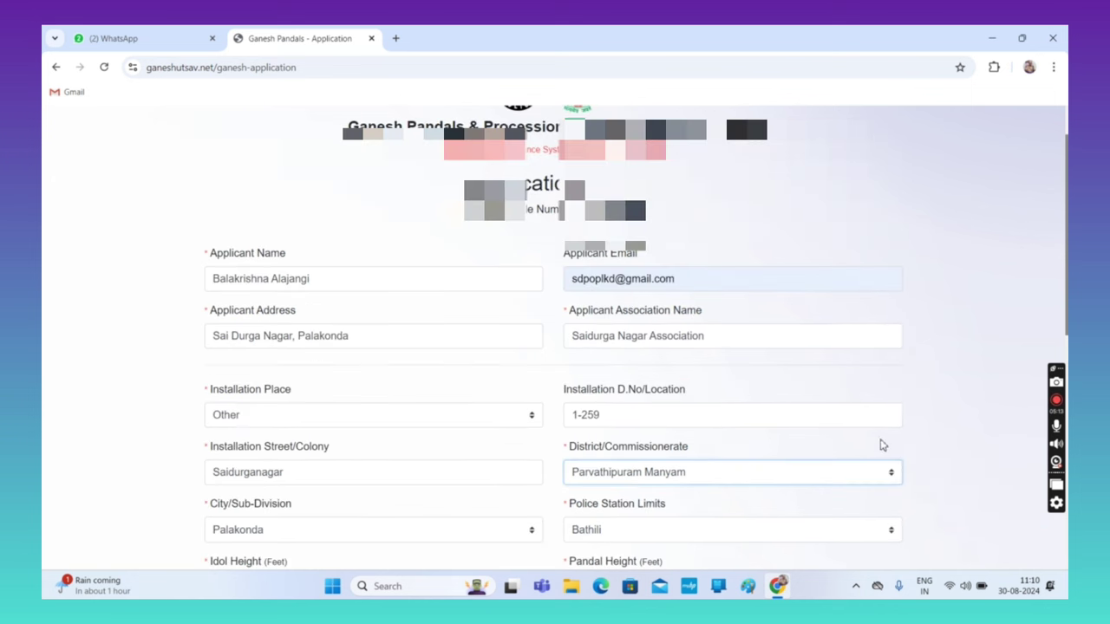
{"action": "scroll", "coordinate": [926, 425], "scroll_direction": "down", "scroll_amount": 2}
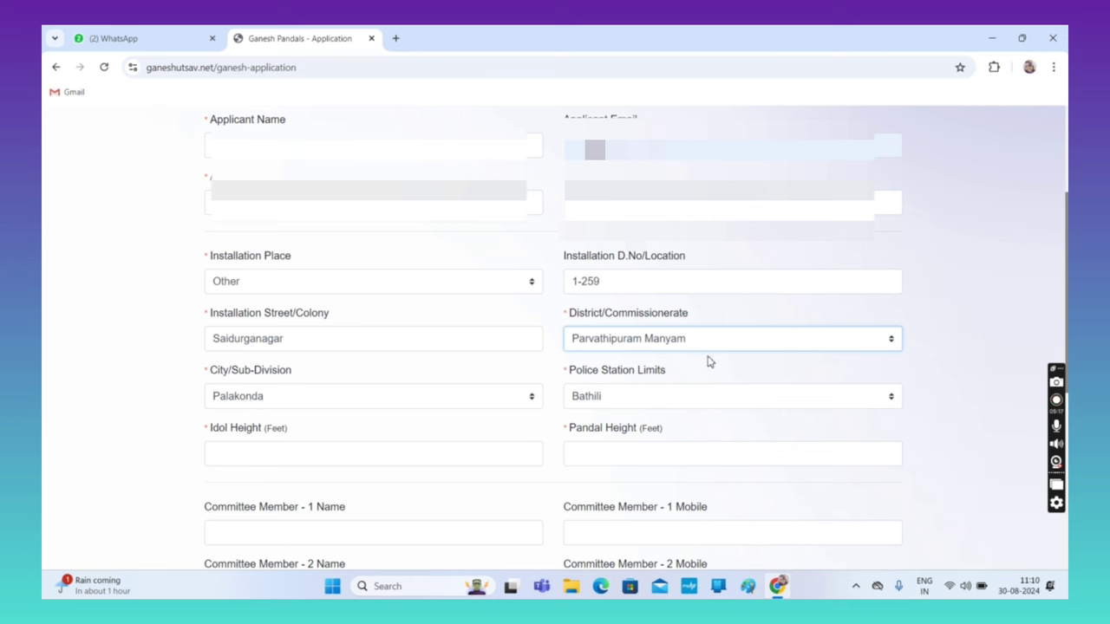
{"action": "left_click", "coordinate": [486, 397]}
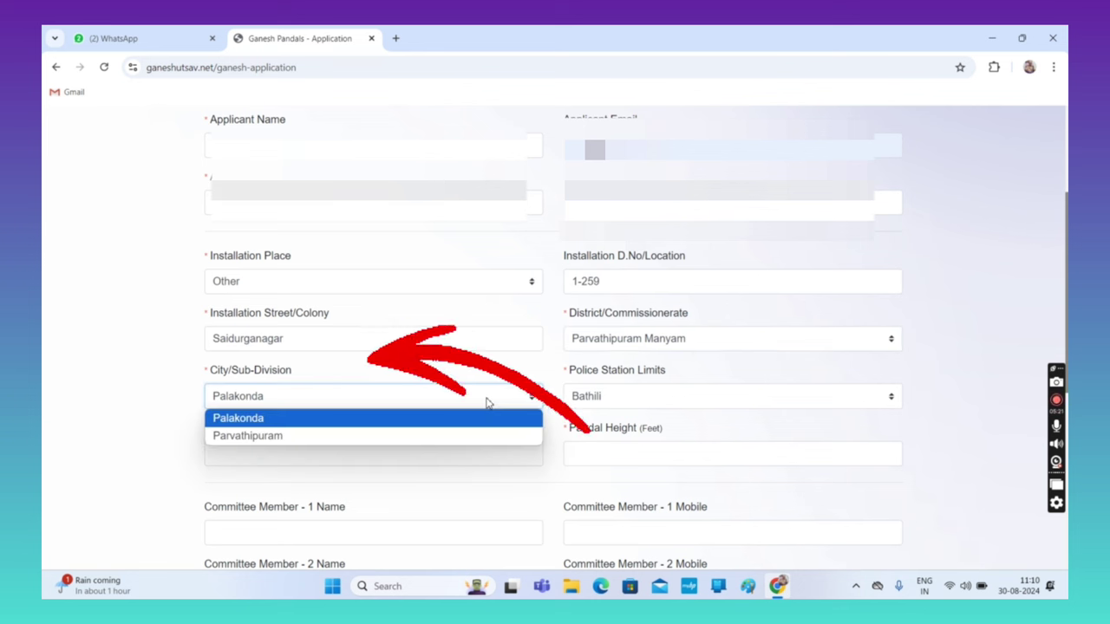
{"action": "left_click", "coordinate": [484, 420]}
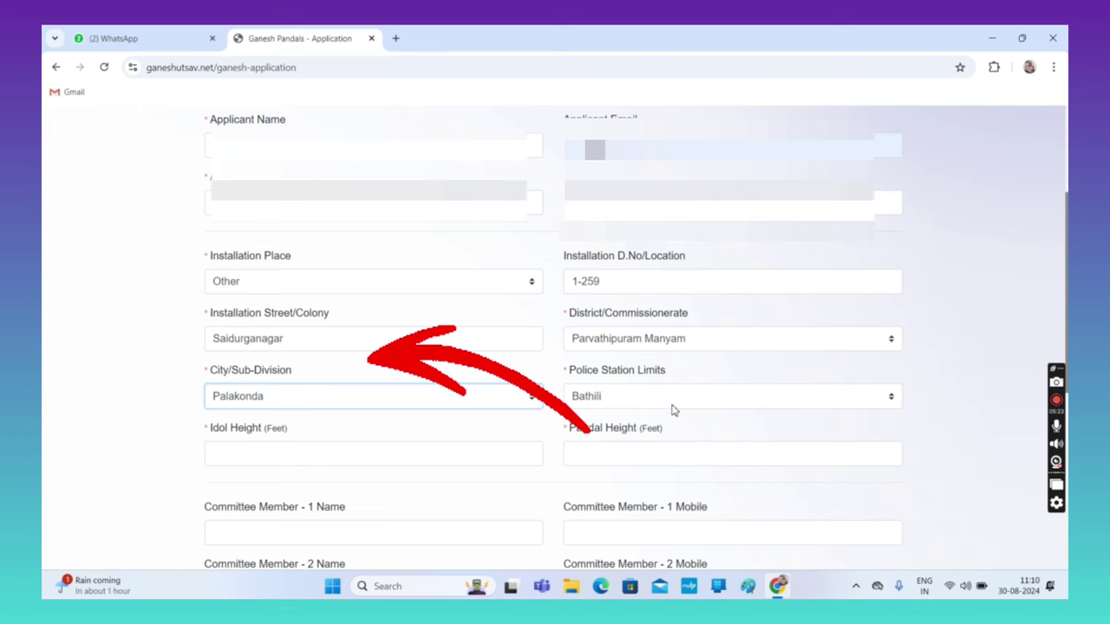
{"action": "left_click", "coordinate": [668, 404]}
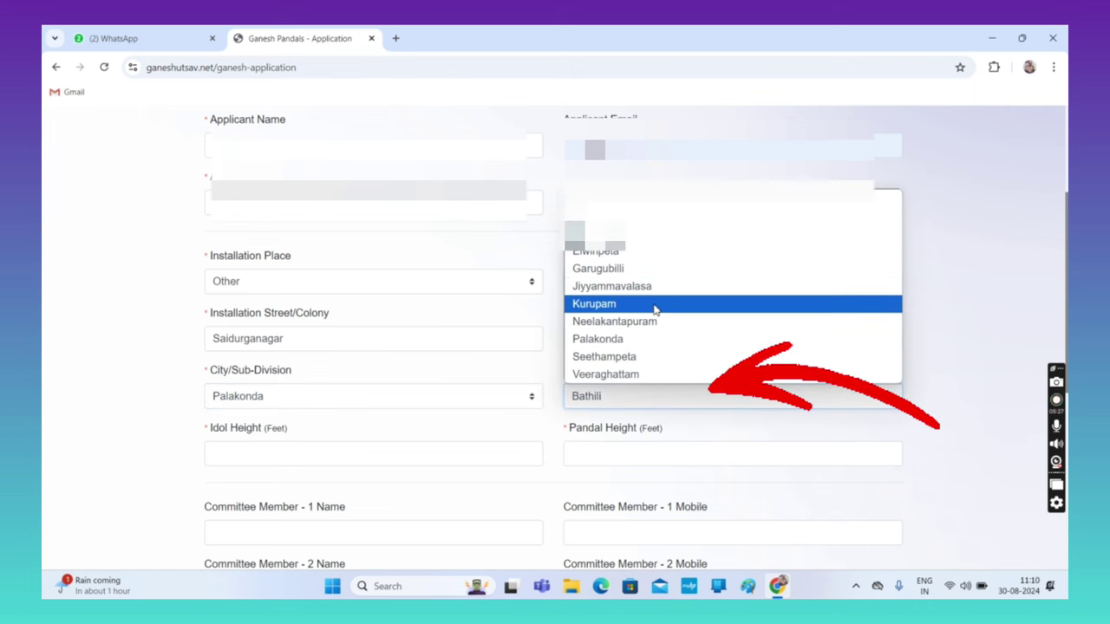
{"action": "left_click", "coordinate": [630, 345]}
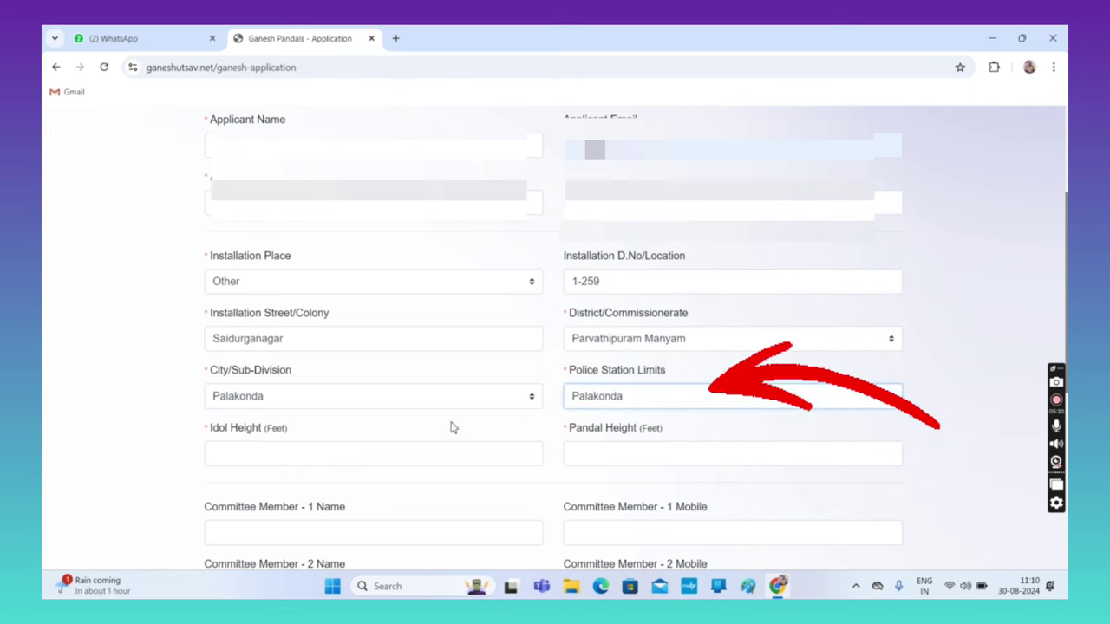
Step: Enter idol height 3 feet and correct the pandal height from 555 to 5 feet
{"action": "left_click", "coordinate": [233, 456]}
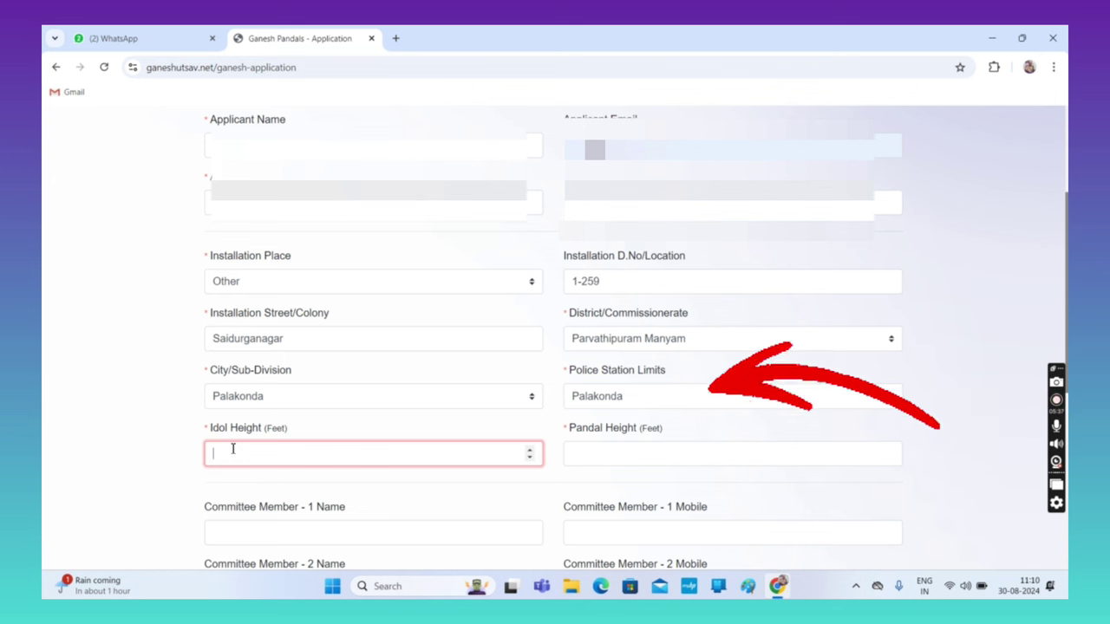
{"action": "left_click", "coordinate": [590, 458]}
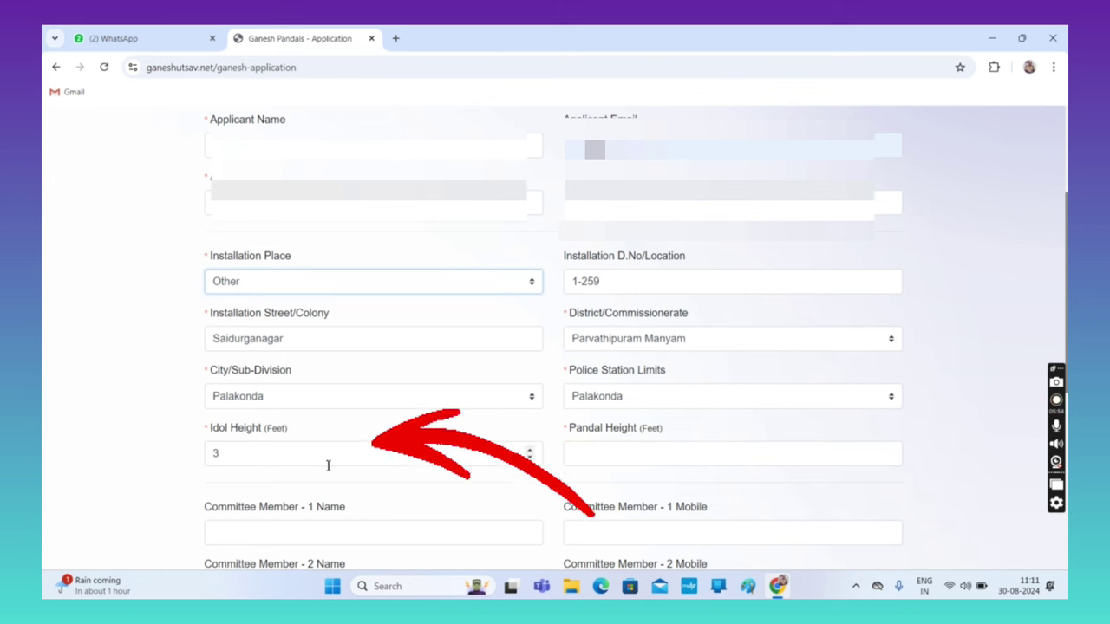
{"action": "left_click", "coordinate": [594, 454]}
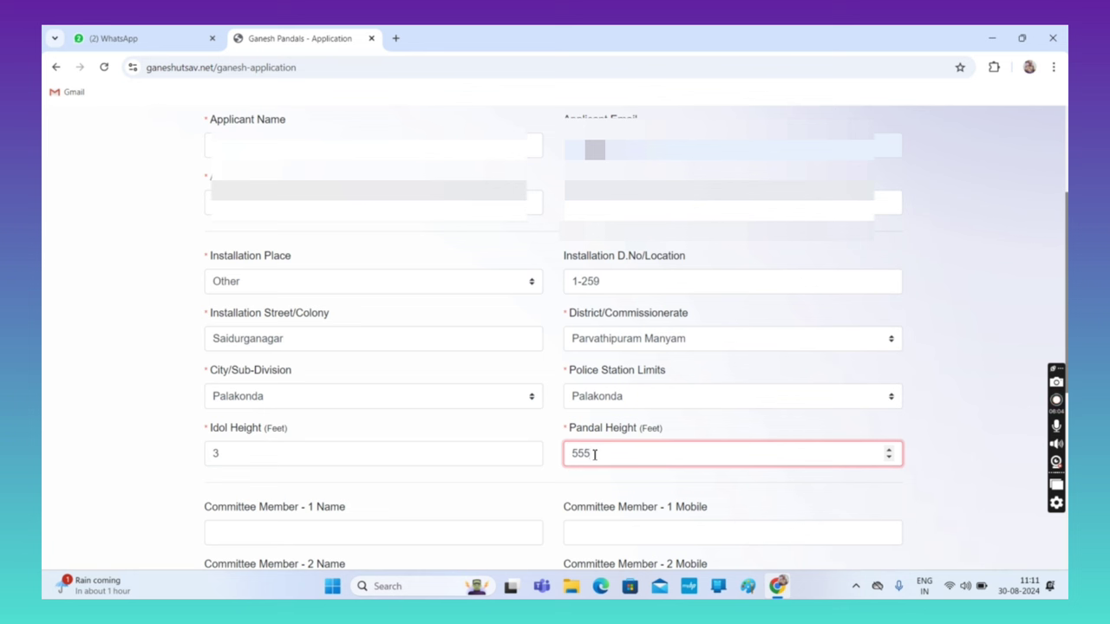
{"action": "key", "text": "BackSpace"}
{"action": "key", "text": "BackSpace"}
{"action": "key", "text": "BackSpace"}
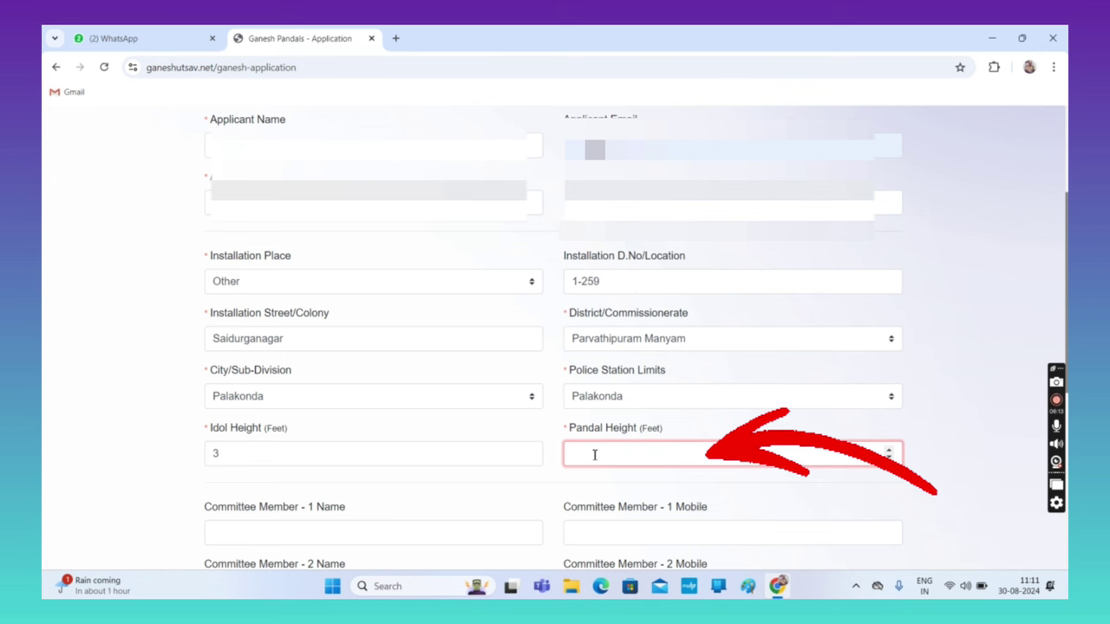
{"action": "type", "text": "5"}
{"action": "scroll", "coordinate": [527, 464], "scroll_direction": "down", "scroll_amount": 1}
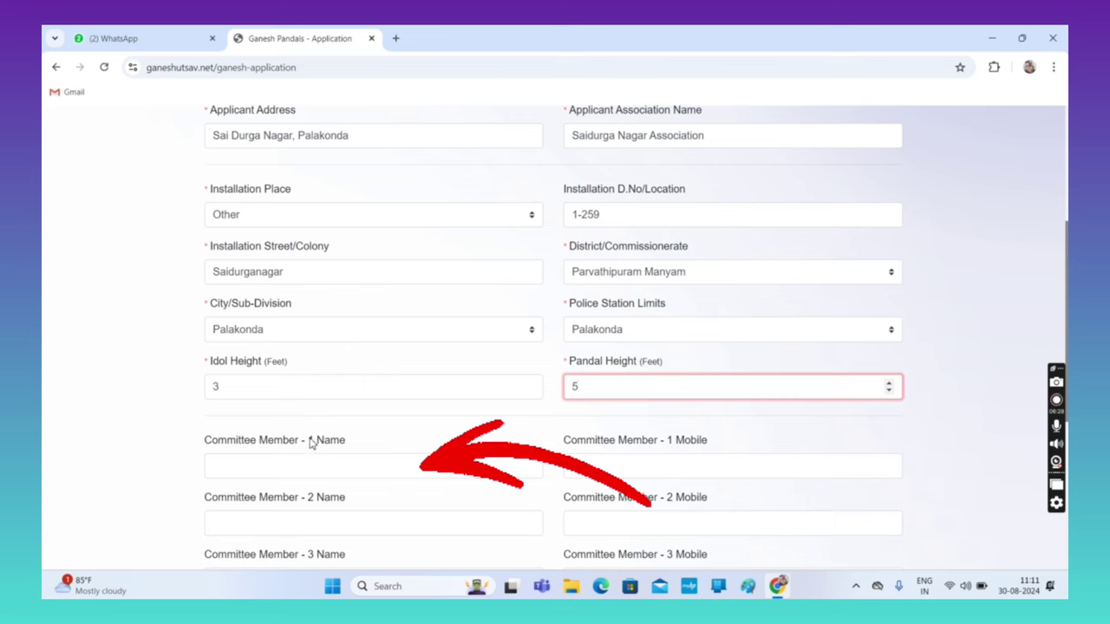
Step: Fill in the names and mobile numbers for committee members 1 and 2
{"action": "scroll", "coordinate": [296, 446], "scroll_direction": "down", "scroll_amount": 2}
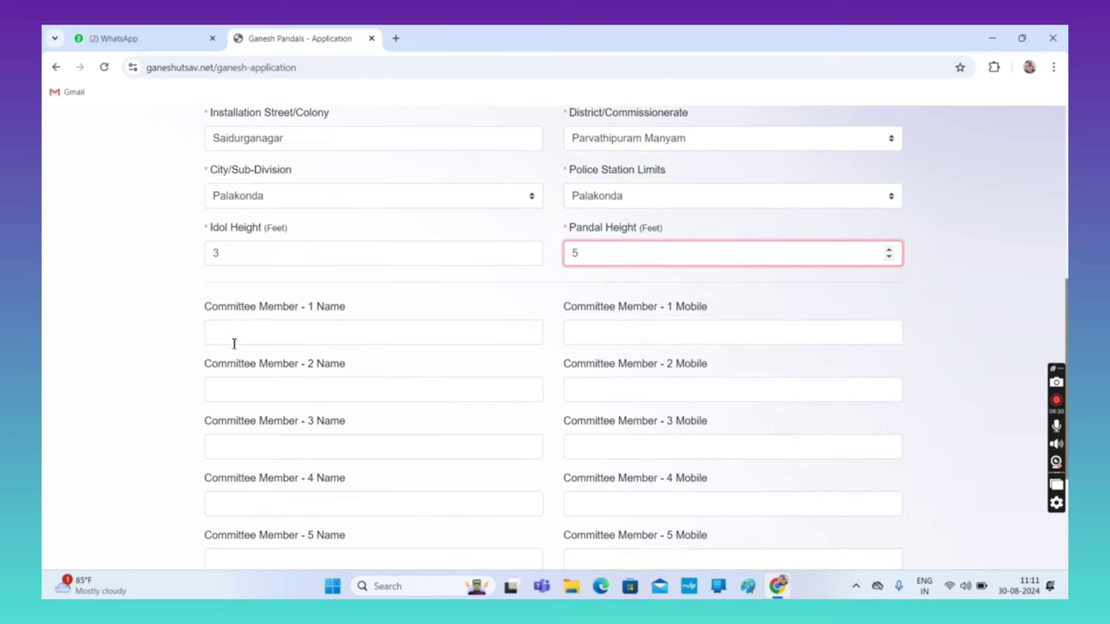
{"action": "left_click", "coordinate": [234, 343]}
{"action": "left_click", "coordinate": [647, 339]}
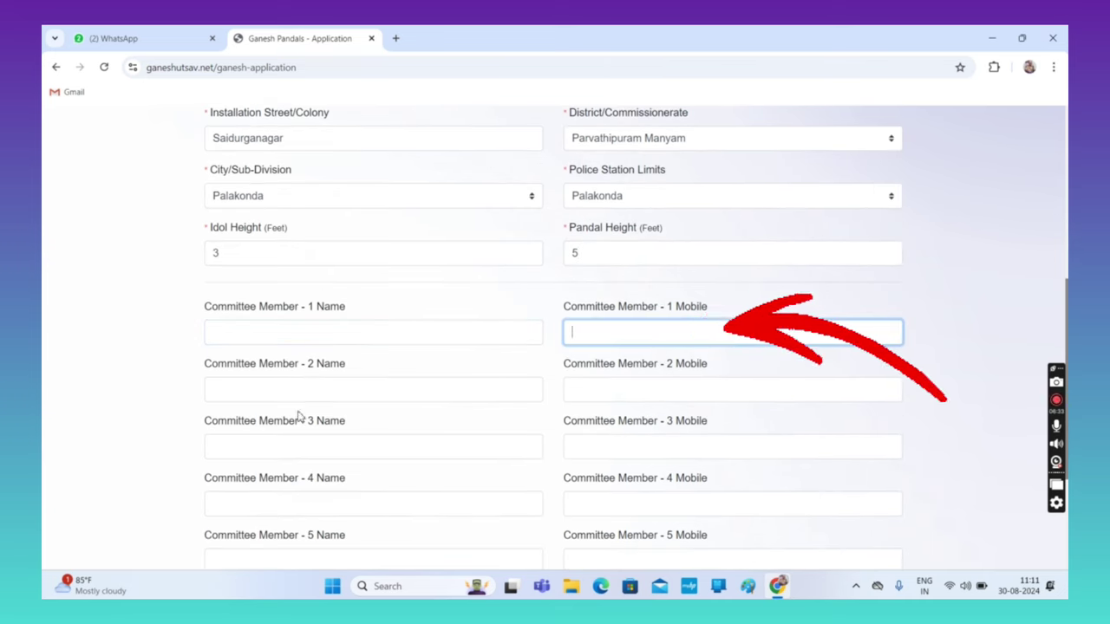
{"action": "left_click", "coordinate": [230, 389]}
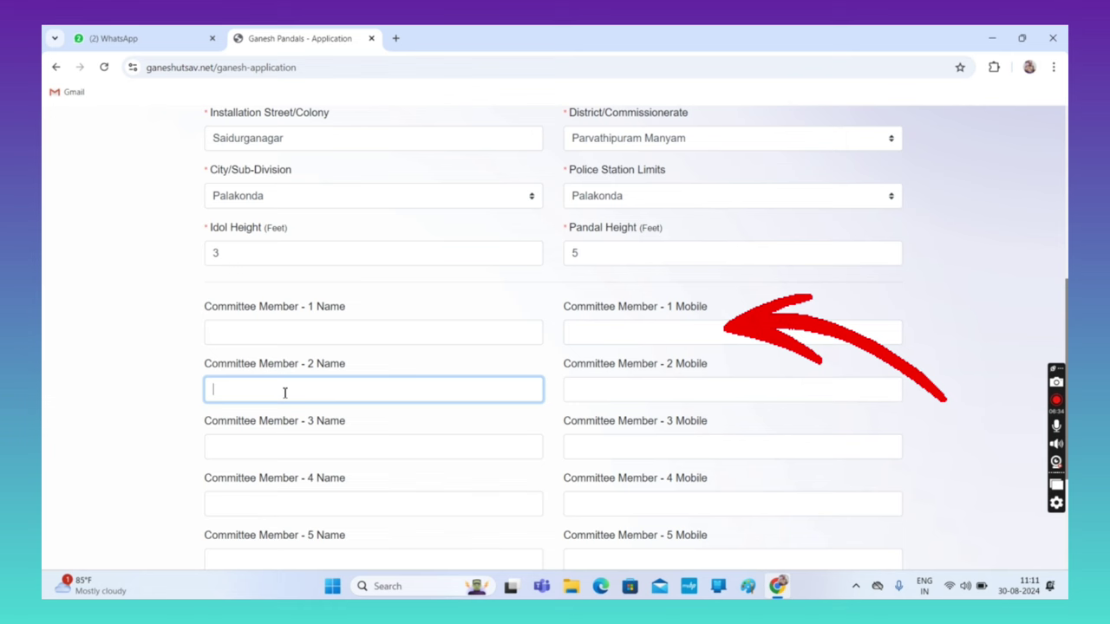
{"action": "left_click", "coordinate": [631, 396]}
{"action": "left_click", "coordinate": [329, 448]}
{"action": "left_click", "coordinate": [590, 442]}
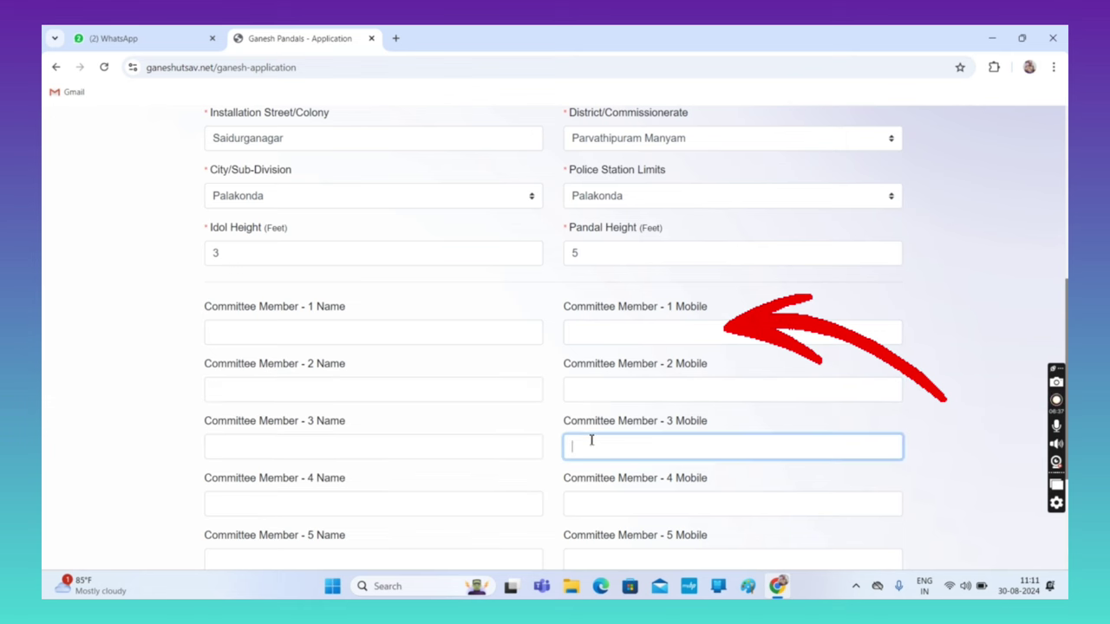
{"action": "scroll", "coordinate": [481, 389], "scroll_direction": "down", "scroll_amount": 2}
{"action": "left_click", "coordinate": [405, 369]}
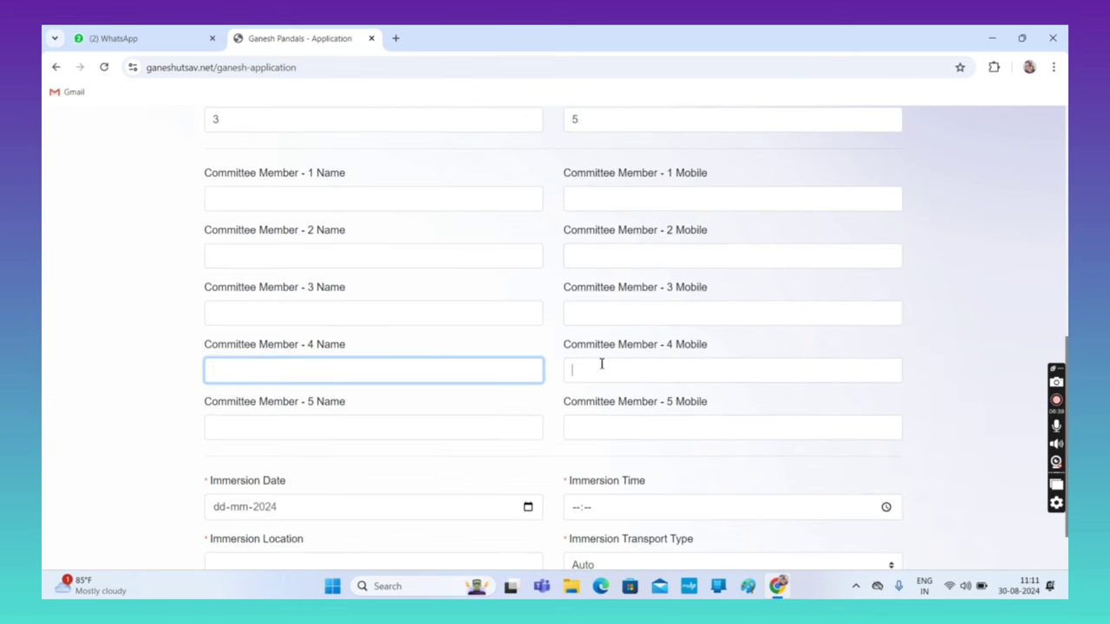
{"action": "scroll", "coordinate": [313, 431], "scroll_direction": "down", "scroll_amount": 1}
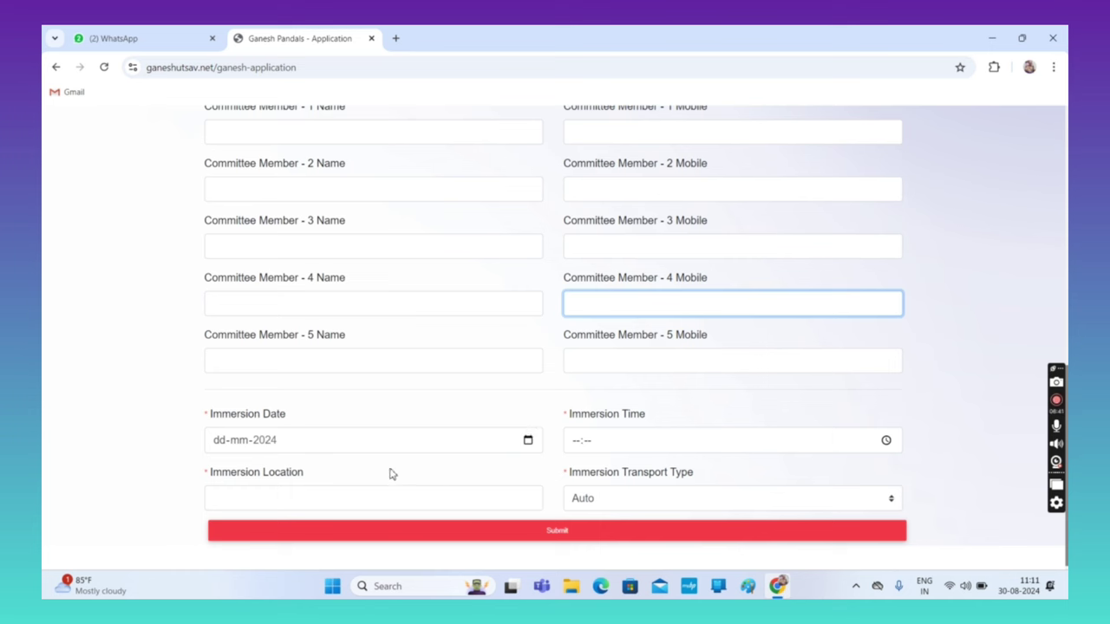
{"action": "scroll", "coordinate": [385, 472], "scroll_direction": "up", "scroll_amount": 4}
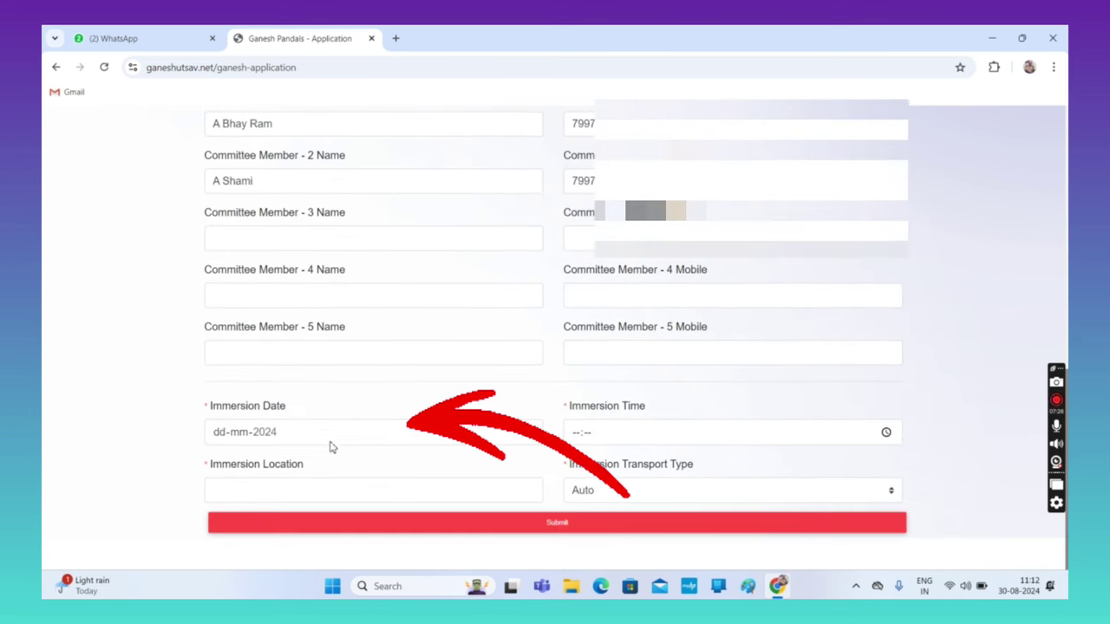
Step: Pick 7 September 2024 as the immersion date from the calendar
{"action": "left_click", "coordinate": [239, 434]}
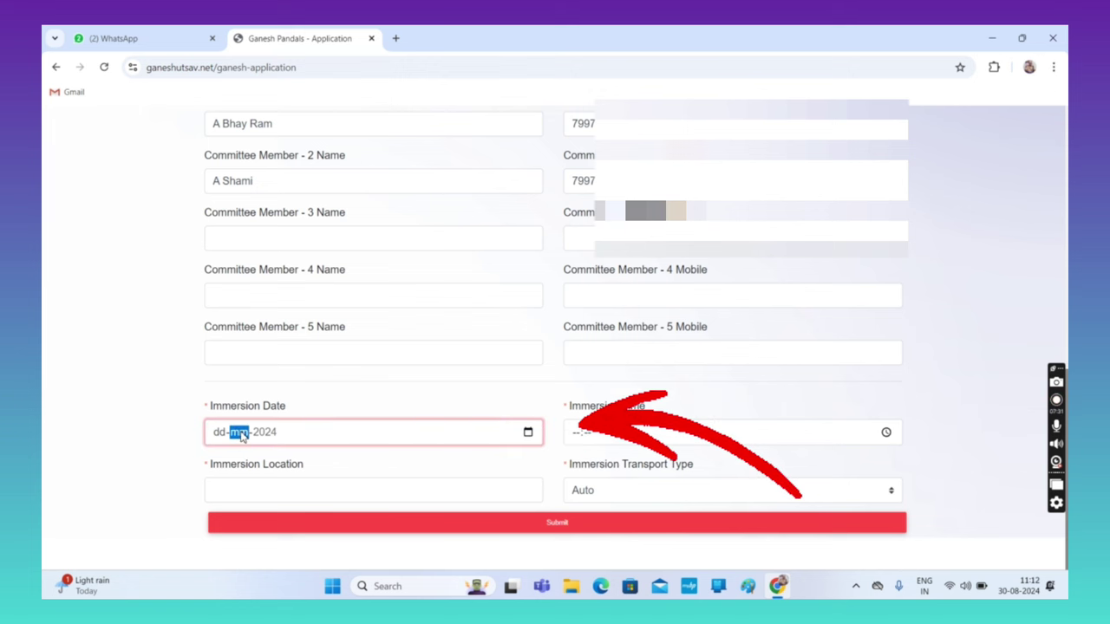
{"action": "left_click", "coordinate": [528, 433]}
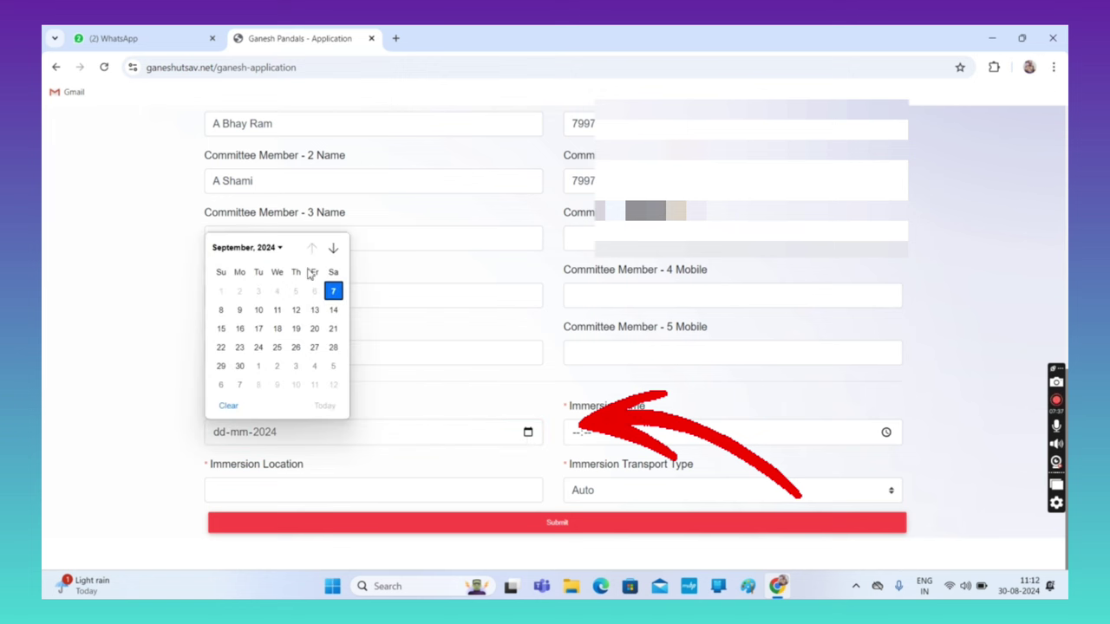
{"action": "left_click", "coordinate": [335, 293]}
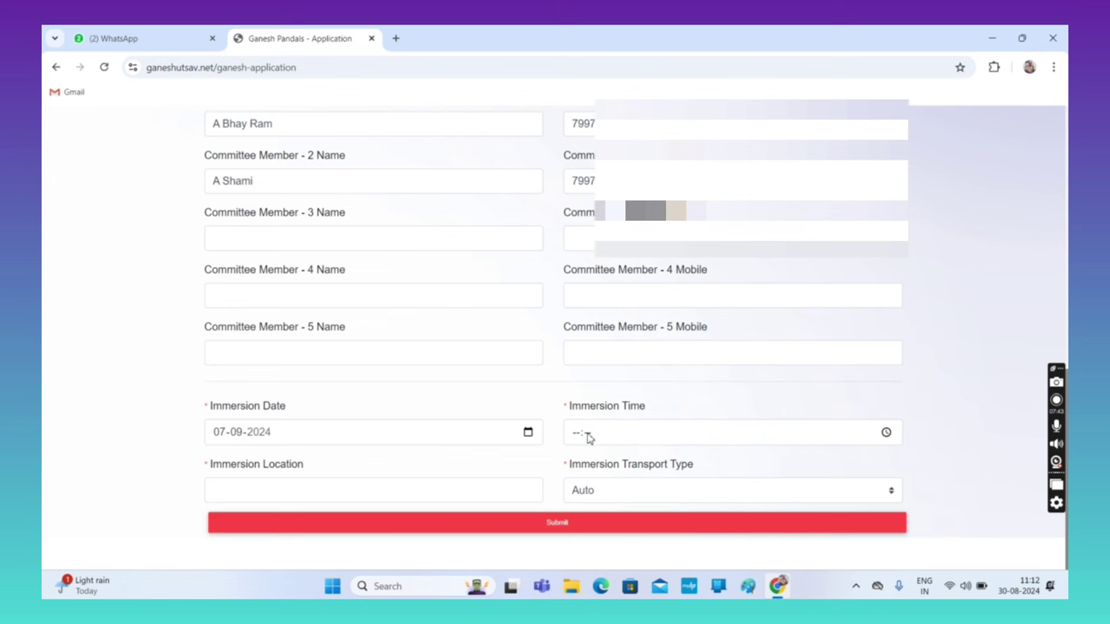
Step: Set the immersion time to 17:00 with the hour and minute picker
{"action": "left_click", "coordinate": [587, 433]}
{"action": "left_click", "coordinate": [886, 433]}
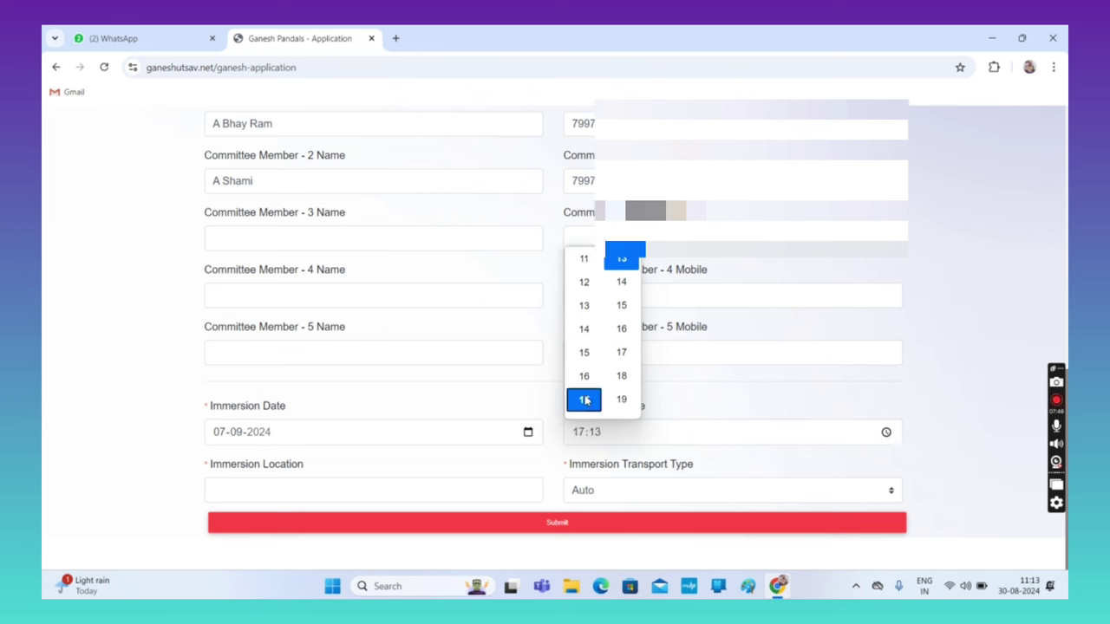
{"action": "scroll", "coordinate": [621, 311], "scroll_direction": "up", "scroll_amount": 2}
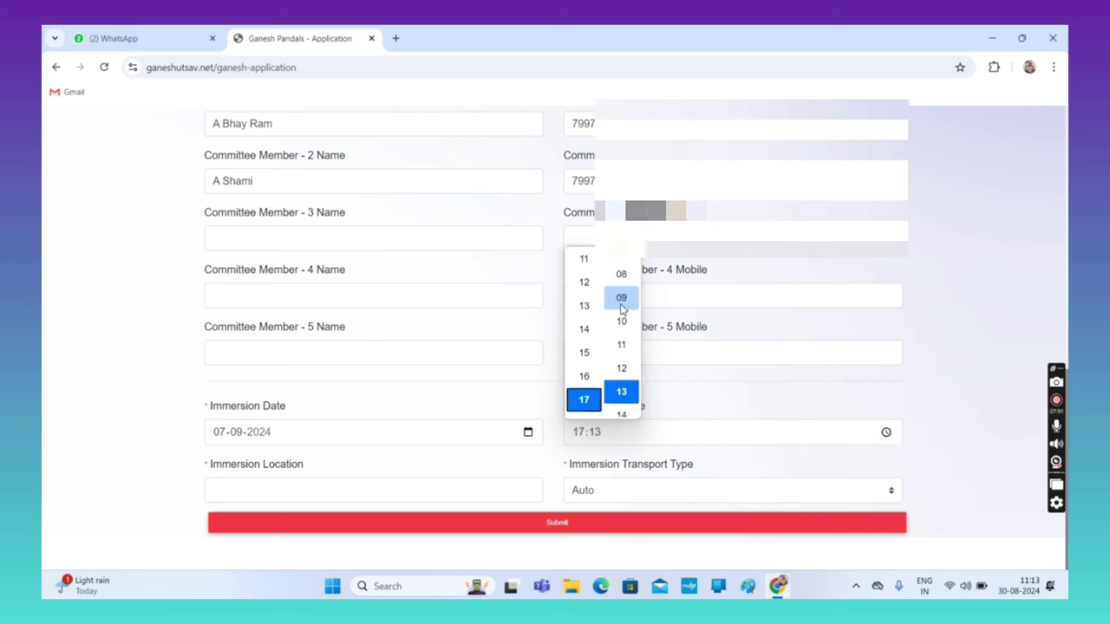
{"action": "scroll", "coordinate": [626, 336], "scroll_direction": "up", "scroll_amount": 6}
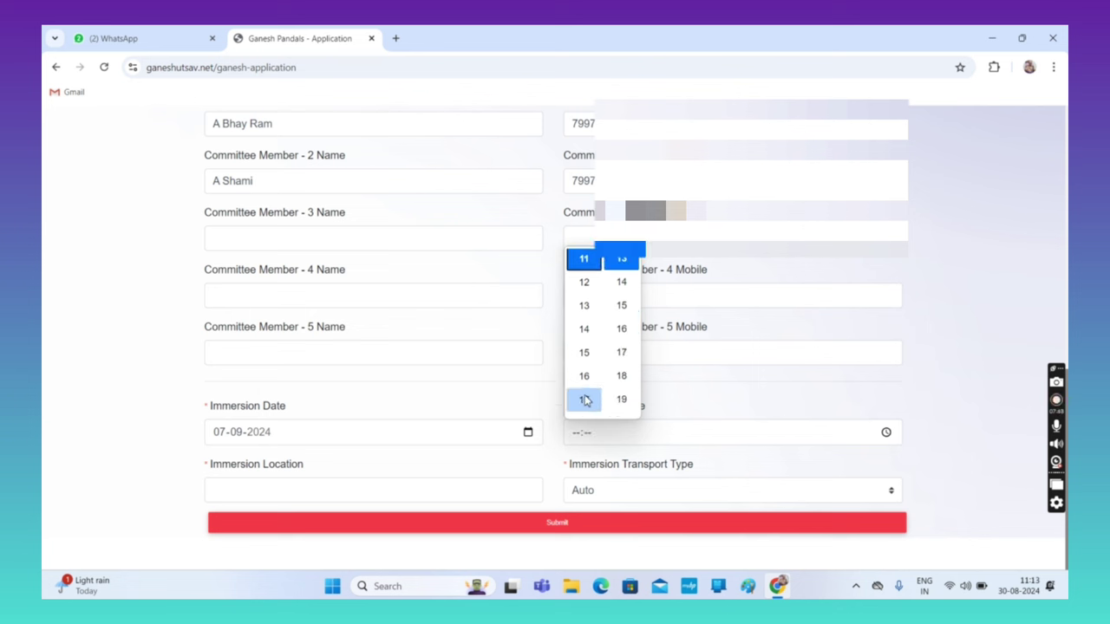
{"action": "left_click", "coordinate": [585, 399]}
{"action": "scroll", "coordinate": [622, 305], "scroll_direction": "up", "scroll_amount": 2}
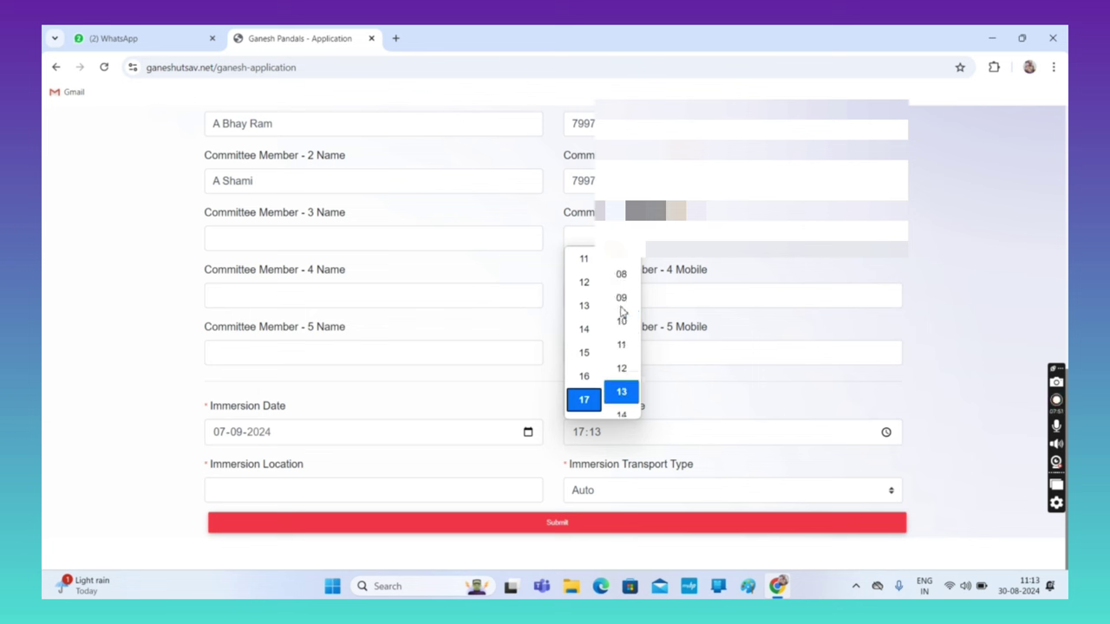
{"action": "scroll", "coordinate": [622, 319], "scroll_direction": "up", "scroll_amount": 6}
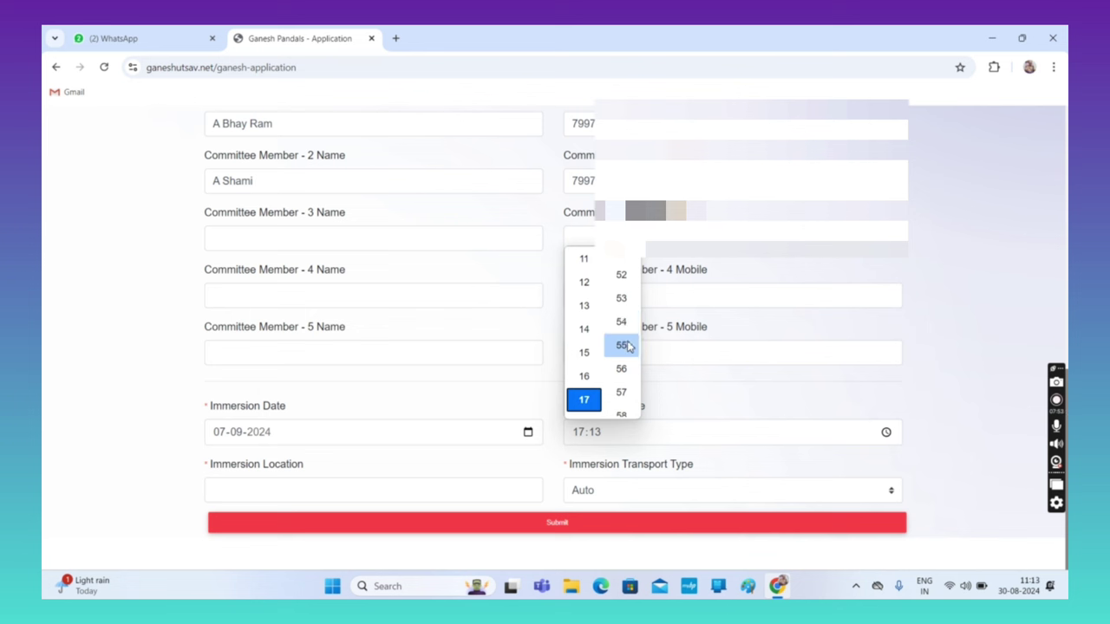
{"action": "scroll", "coordinate": [627, 346], "scroll_direction": "down", "scroll_amount": 2}
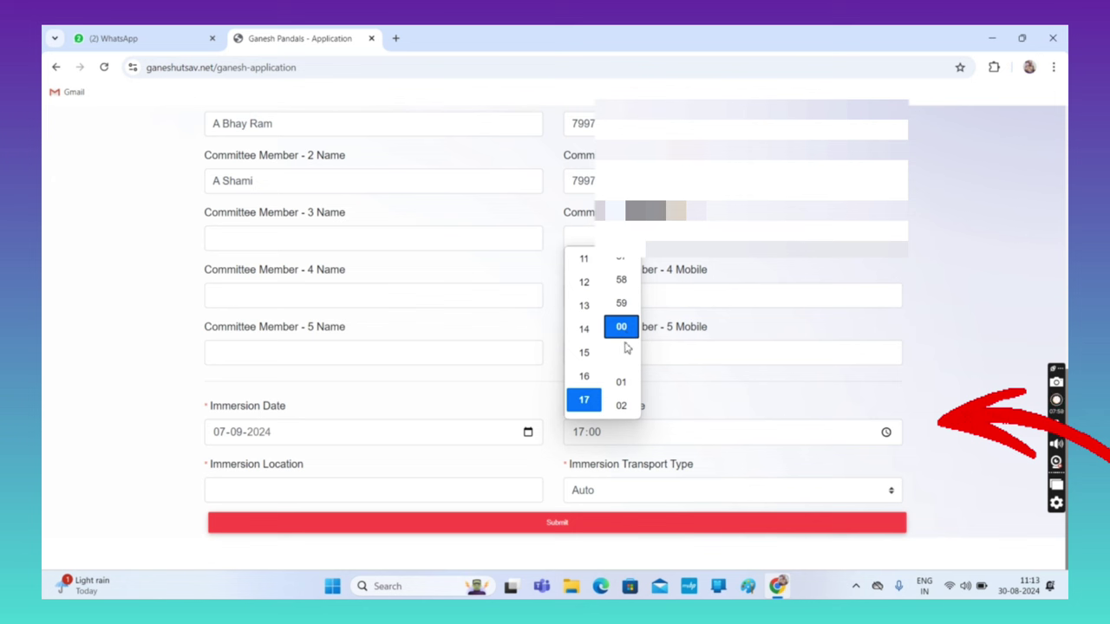
{"action": "left_click", "coordinate": [924, 445]}
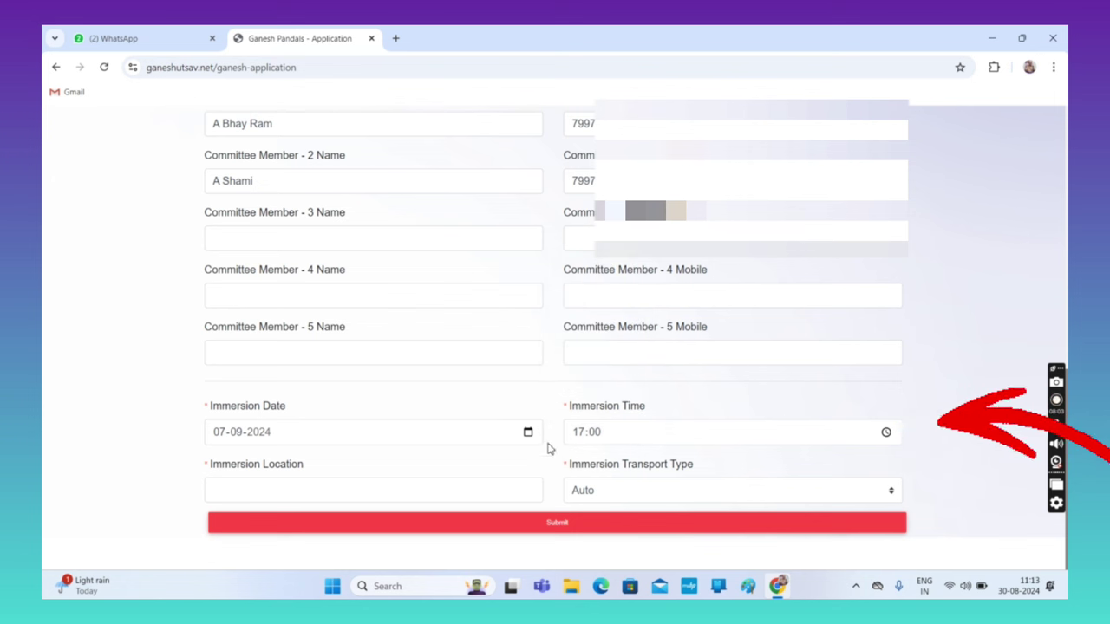
{"action": "left_click", "coordinate": [586, 431]}
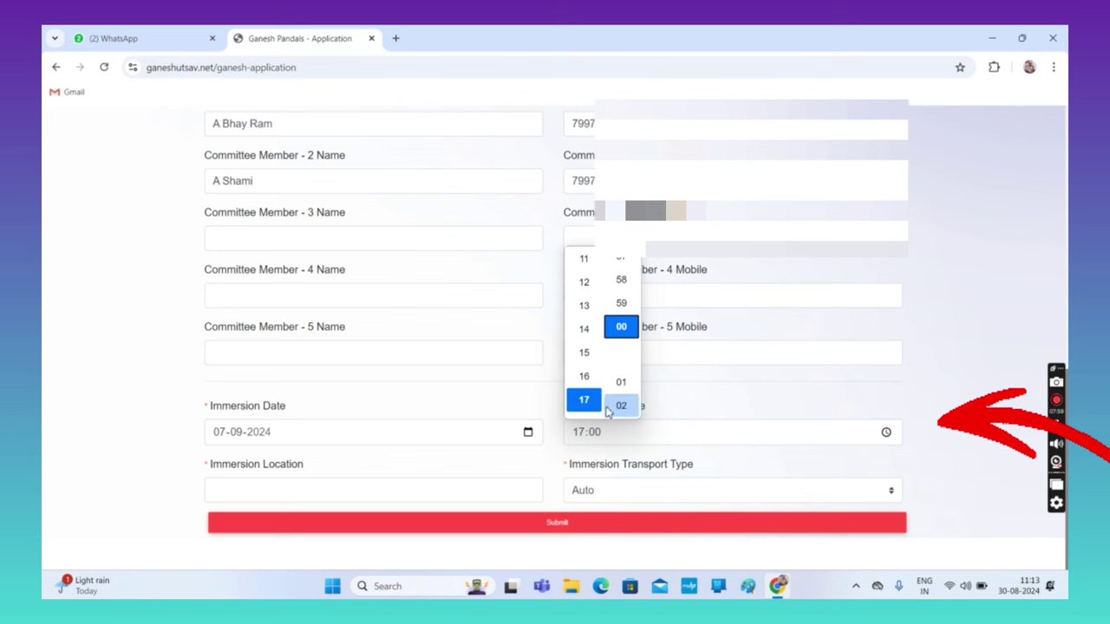
{"action": "left_click", "coordinate": [924, 445]}
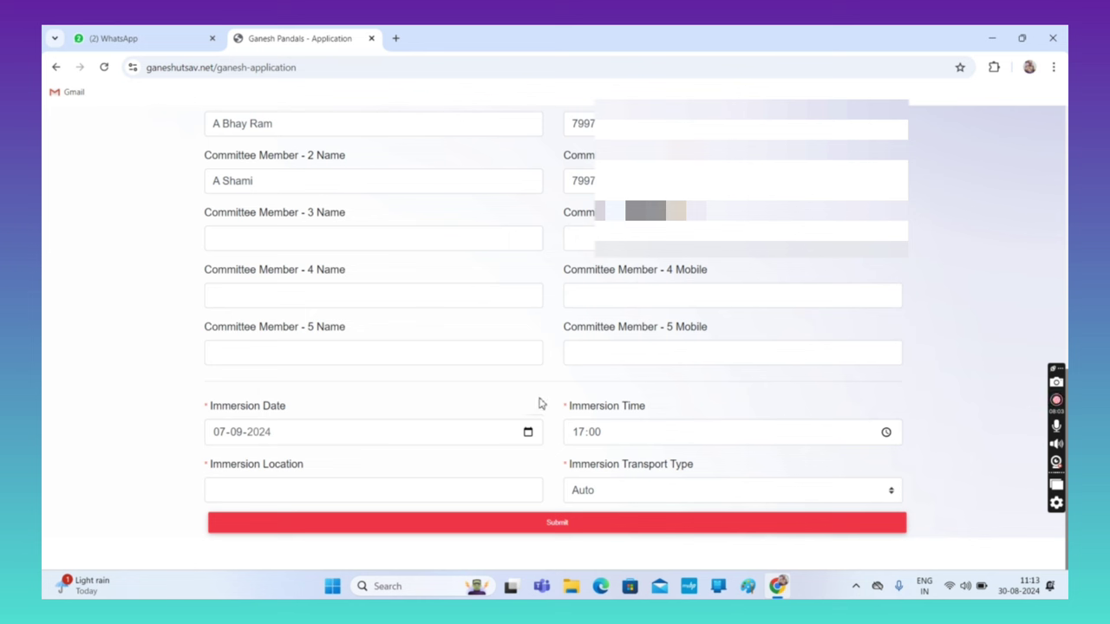
Step: Enter immersion location Nagavali Ampili Road and leave the transport type as Auto
{"action": "left_click", "coordinate": [219, 493]}
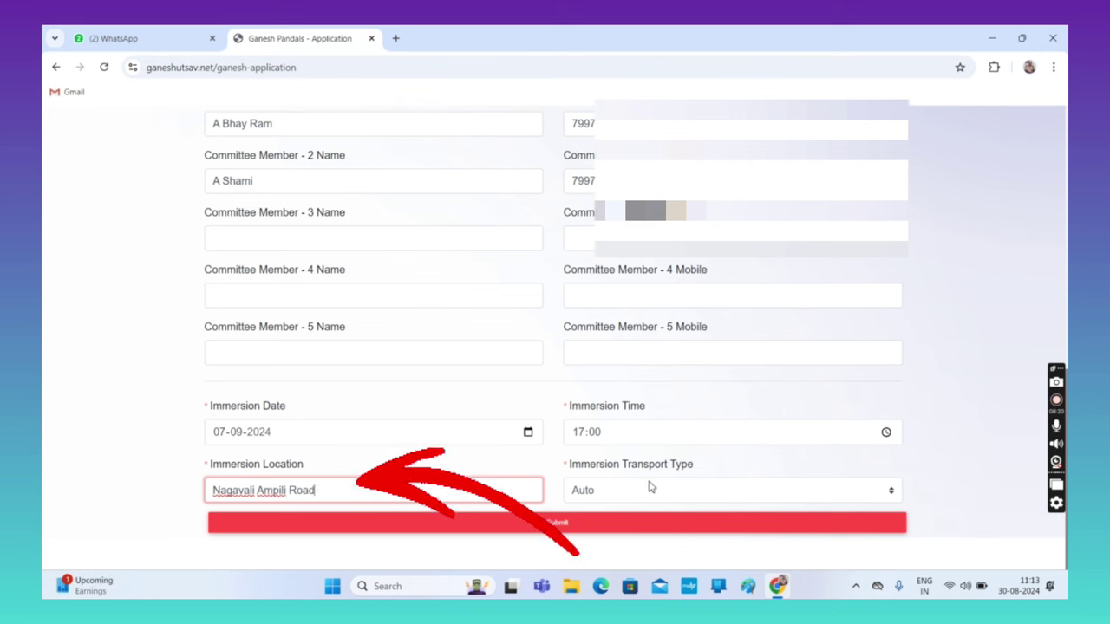
{"action": "left_click", "coordinate": [891, 496]}
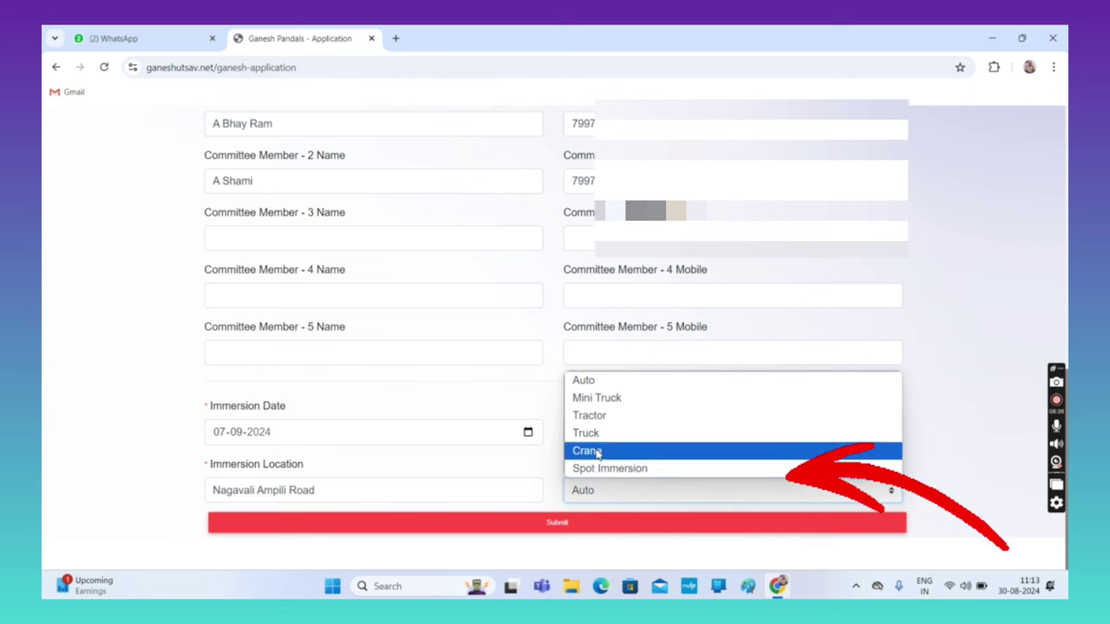
{"action": "left_click", "coordinate": [579, 381]}
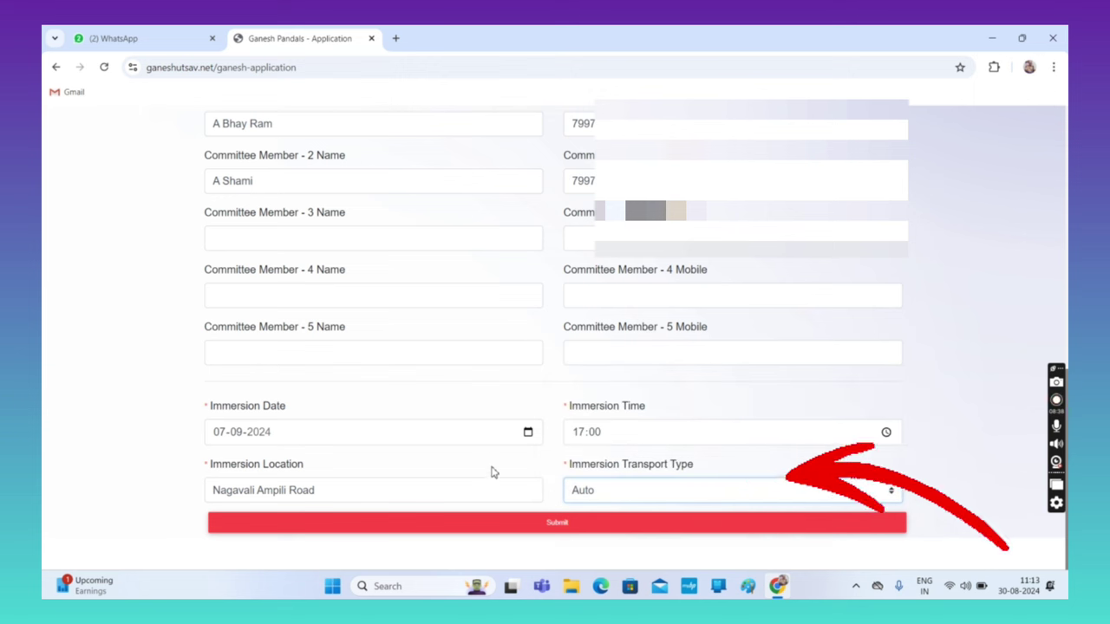
{"action": "scroll", "coordinate": [532, 446], "scroll_direction": "up", "scroll_amount": 7}
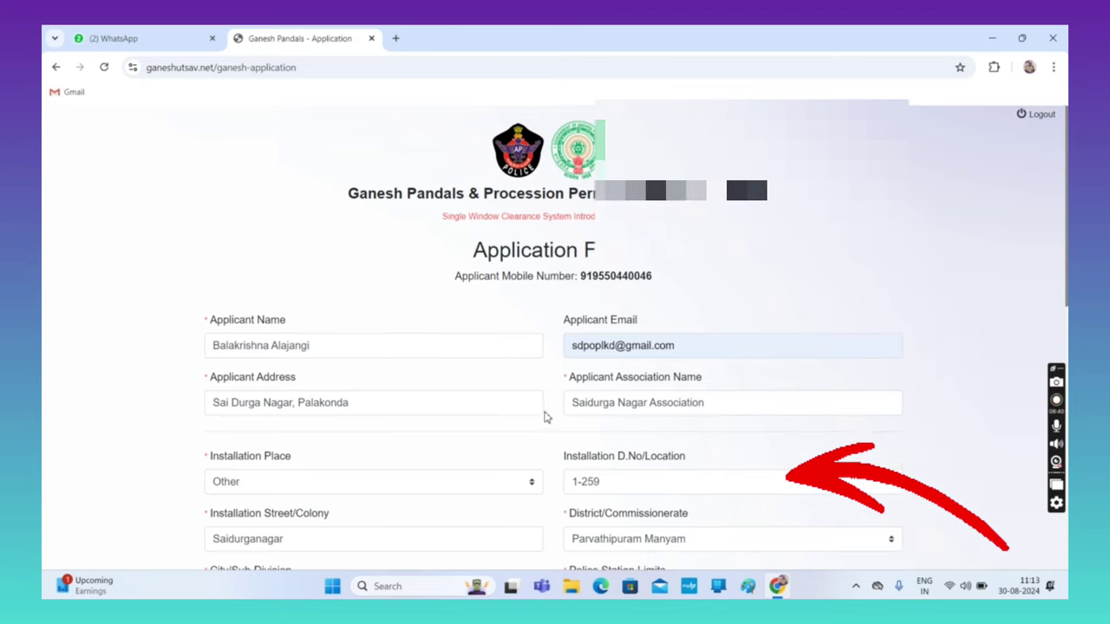
{"action": "scroll", "coordinate": [555, 437], "scroll_direction": "down", "scroll_amount": 8}
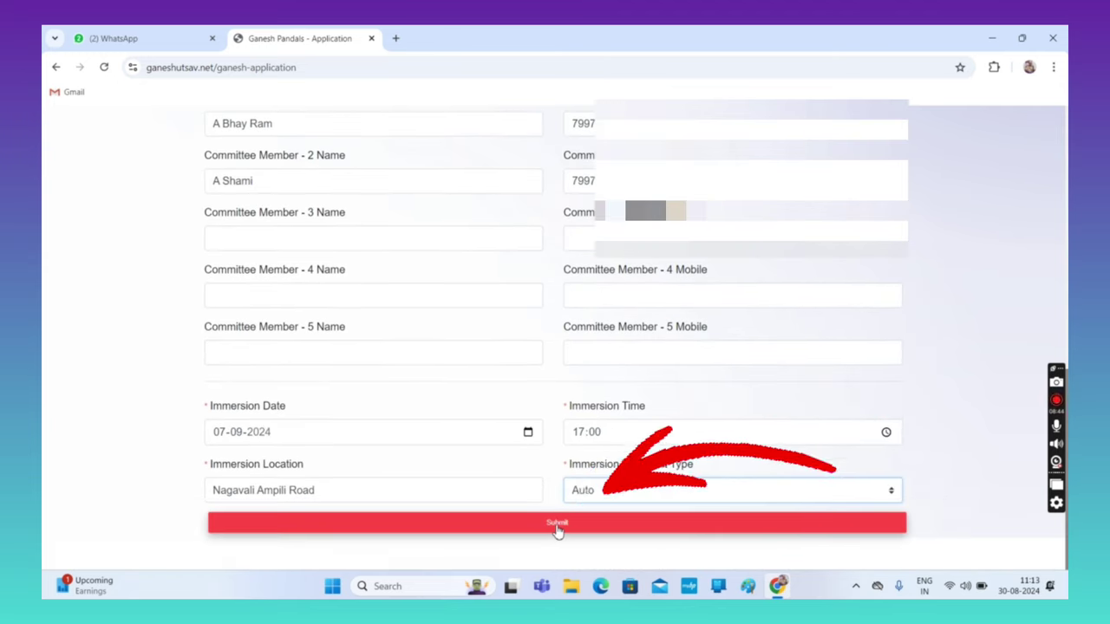
Step: Submit the completed pandal permission application to receive its generated application ID
{"action": "left_click", "coordinate": [558, 529]}
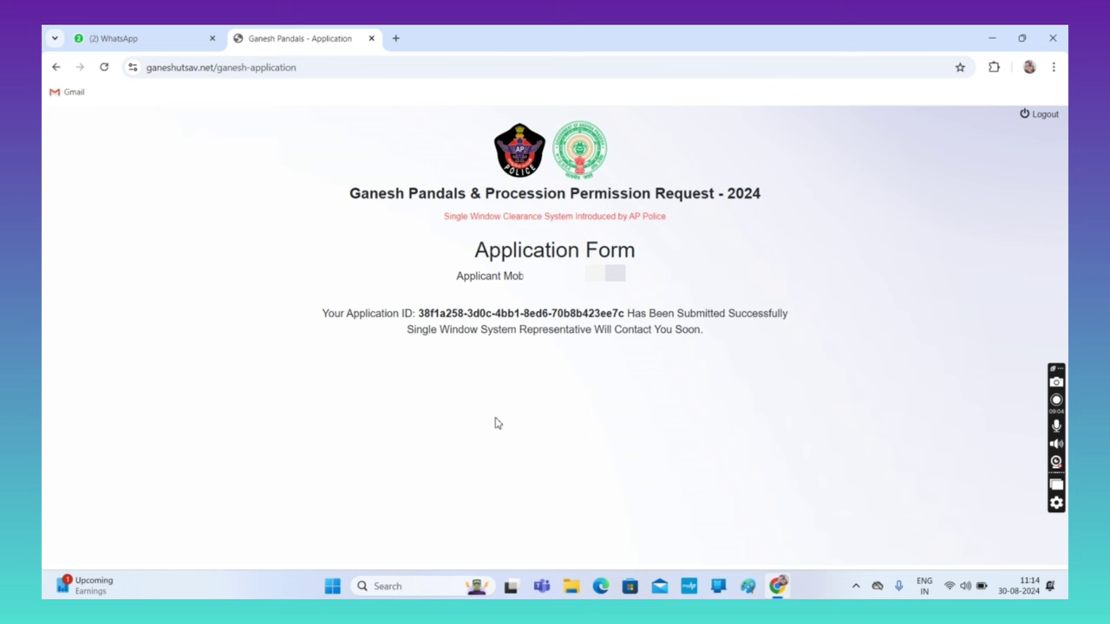
Step: Return to the home page and fetch the application's details by the applicant's mobile number under DOWNLOAD NOC
{"action": "left_click", "coordinate": [55, 68]}
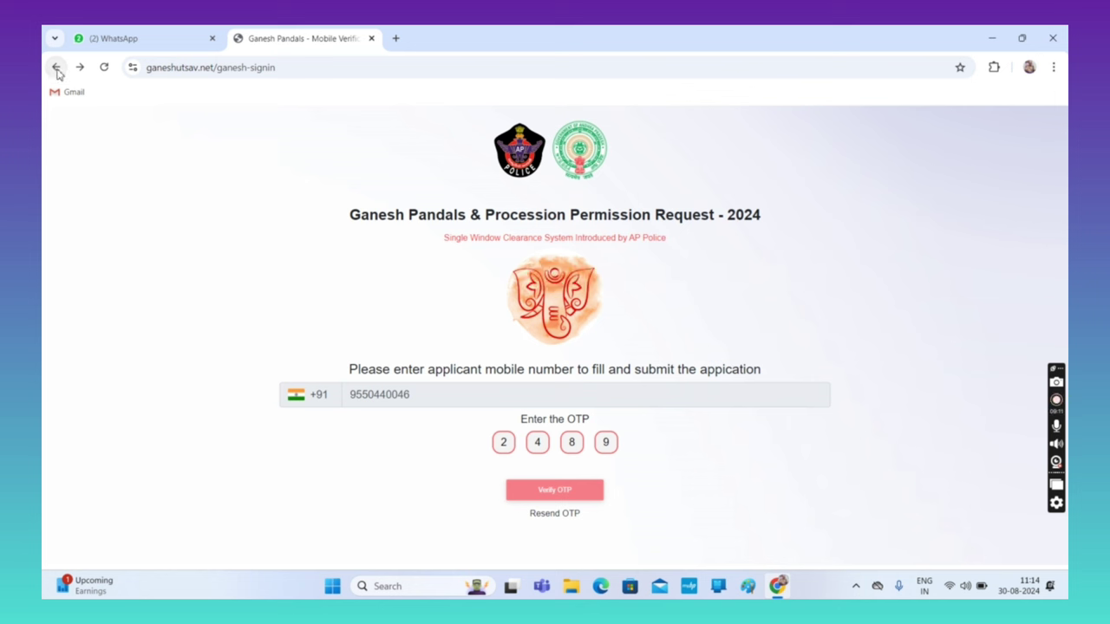
{"action": "left_click", "coordinate": [55, 69]}
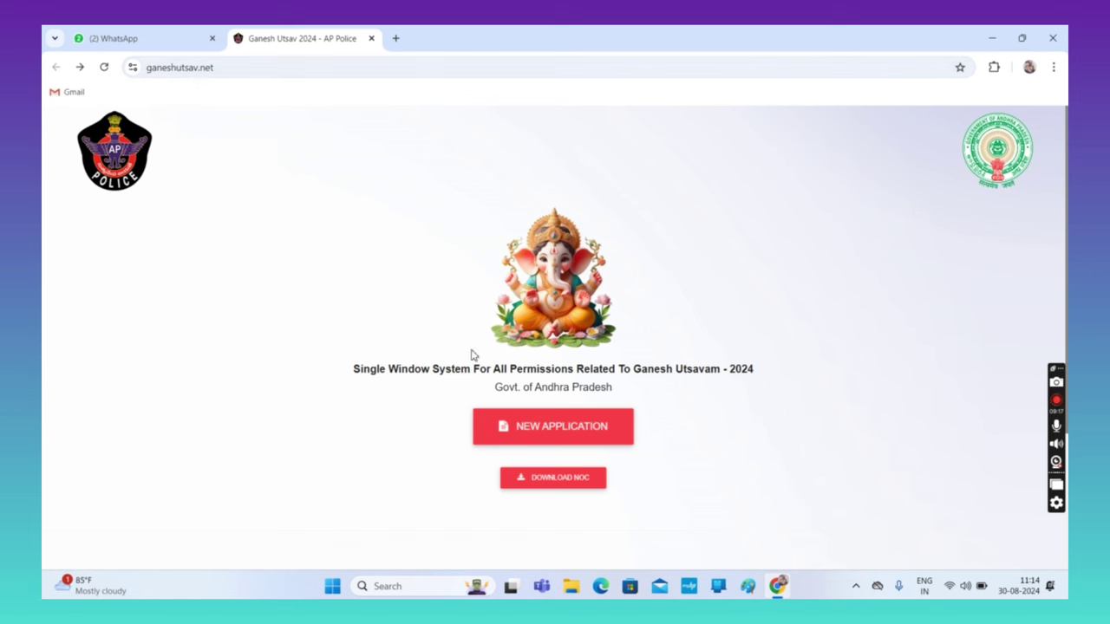
{"action": "left_click", "coordinate": [563, 488]}
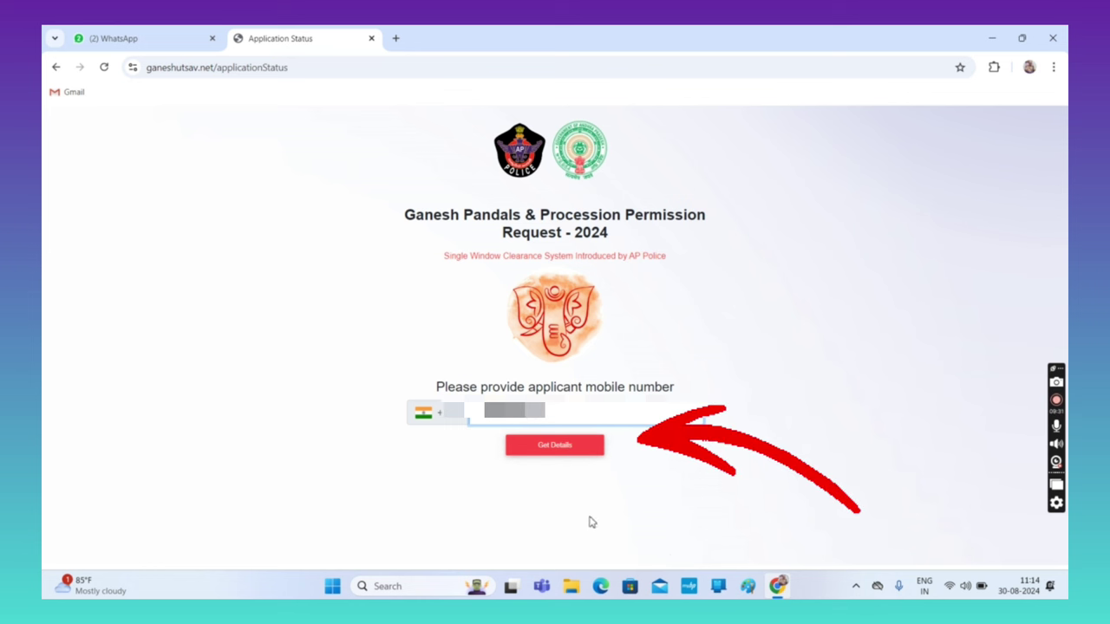
{"action": "left_click", "coordinate": [554, 446]}
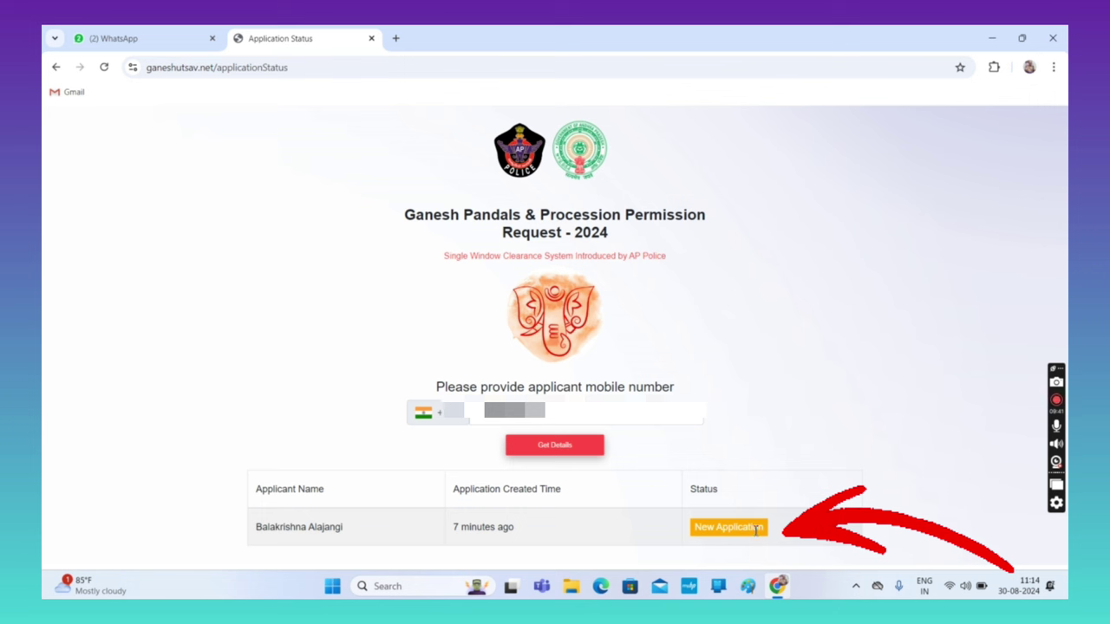
{"action": "mouse_move", "coordinate": [511, 528]}
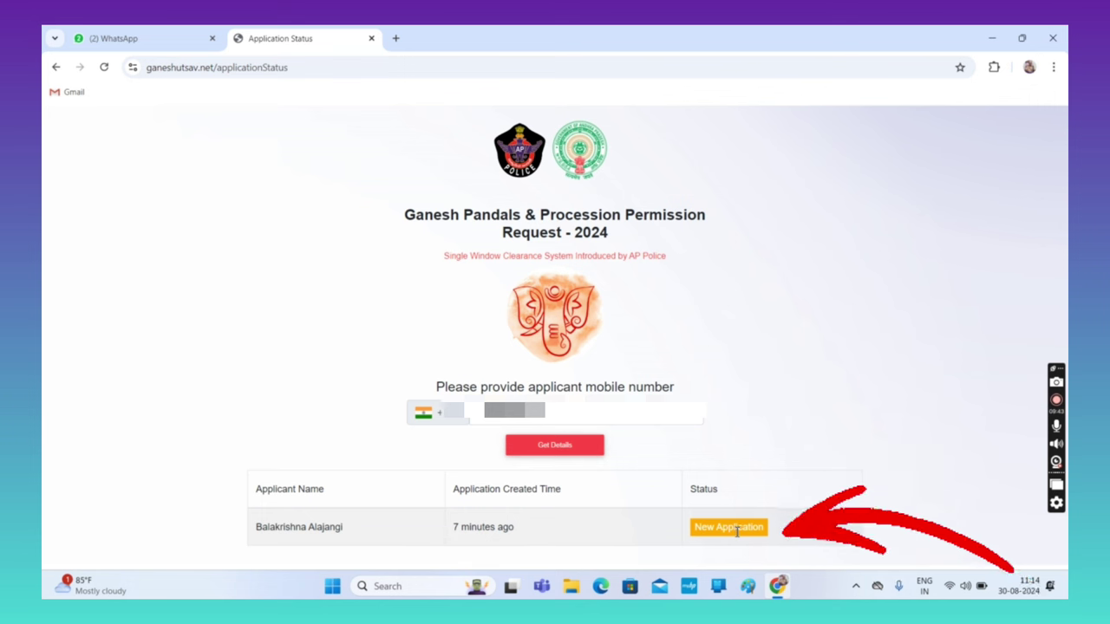